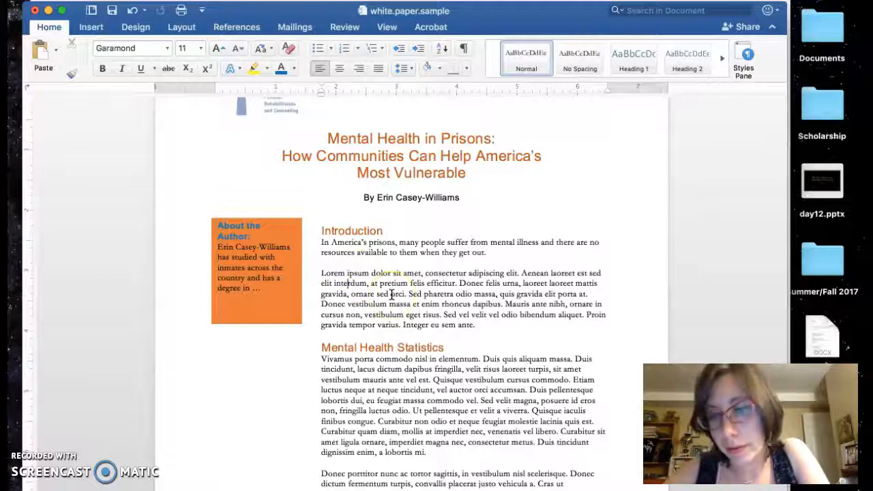
Look over the first page's headings and footer, and inspect the logo in the page header.
{"action": "scroll", "coordinate": [404, 361], "scroll_direction": "down", "scroll_amount": 3}
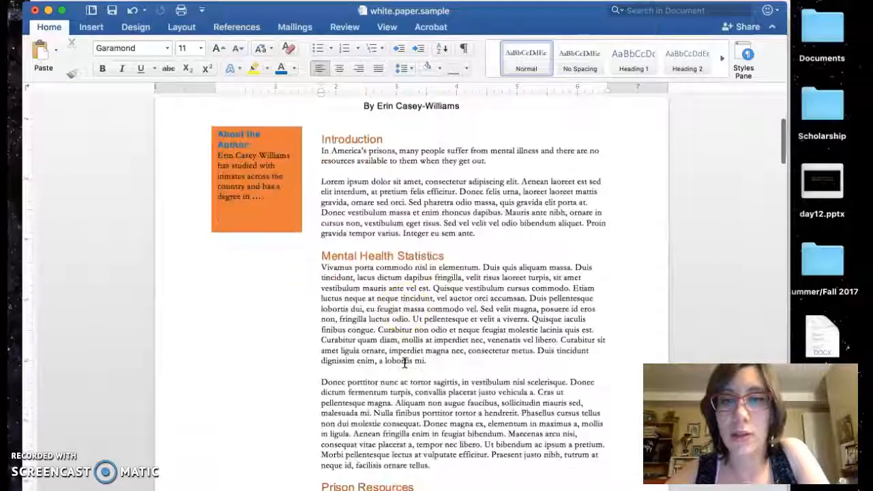
{"action": "scroll", "coordinate": [396, 307], "scroll_direction": "down", "scroll_amount": 3}
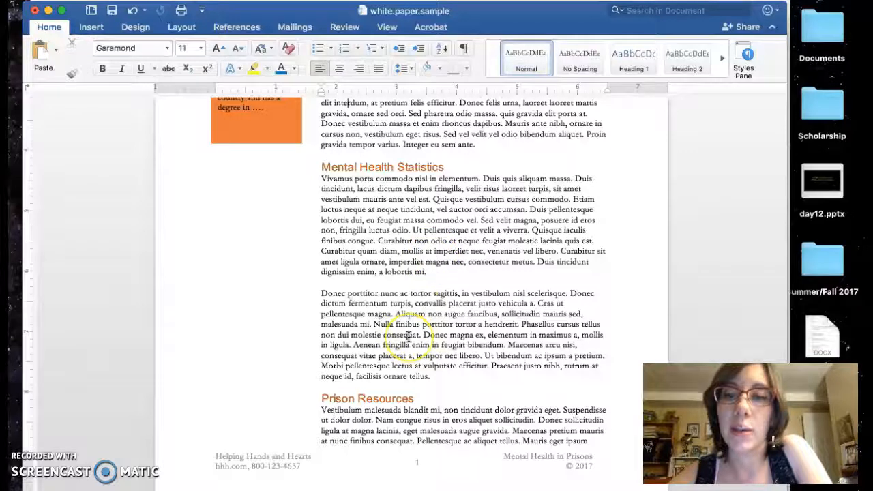
{"action": "scroll", "coordinate": [409, 336], "scroll_direction": "up", "scroll_amount": 8}
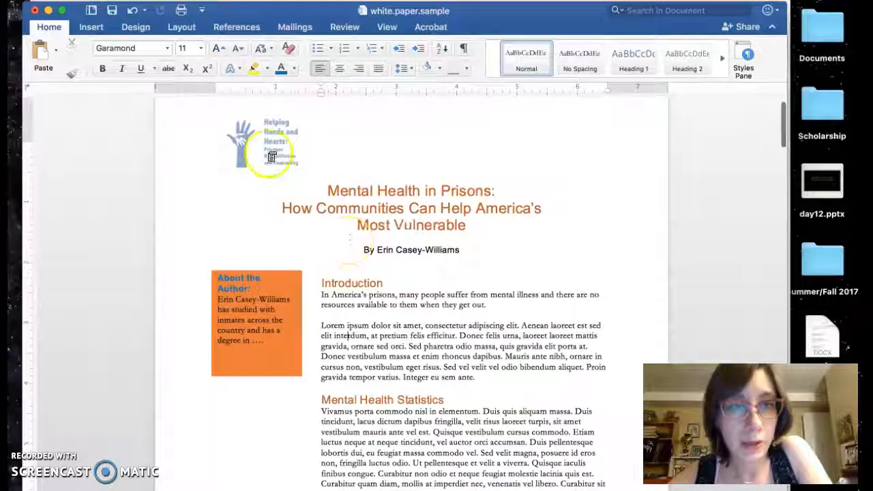
{"action": "left_click", "coordinate": [251, 142]}
{"action": "double_click", "coordinate": [250, 144]}
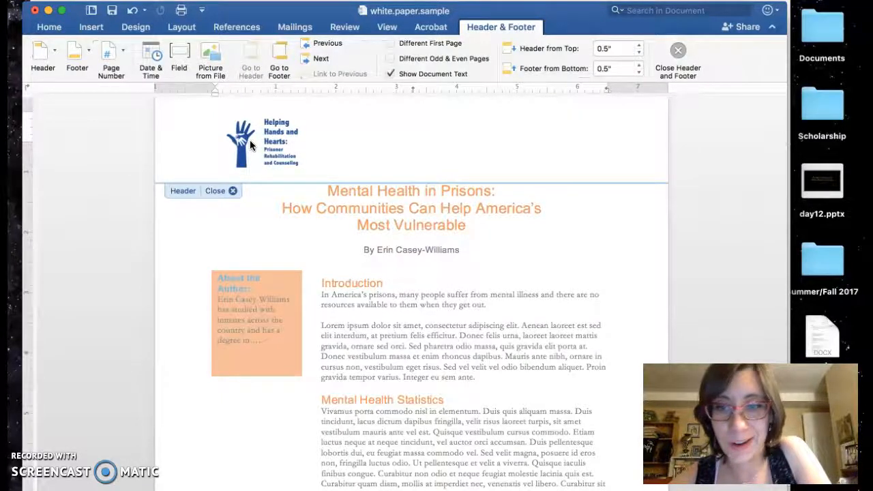
{"action": "left_click", "coordinate": [274, 146]}
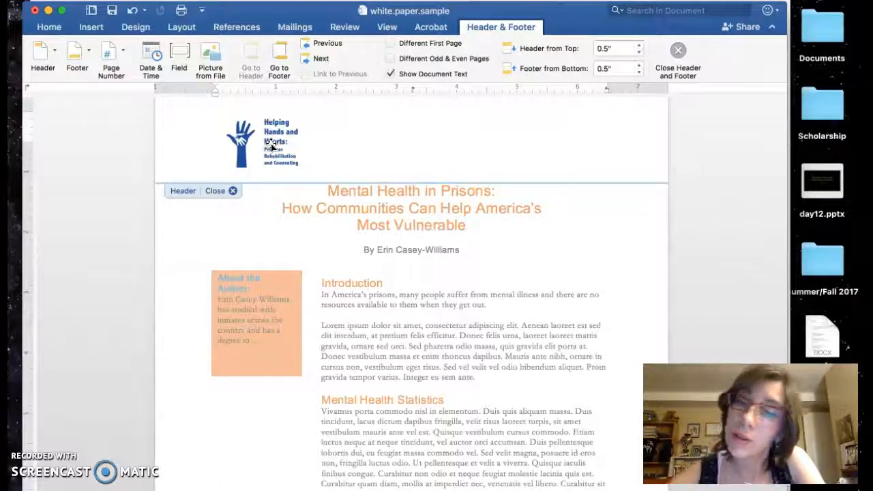
{"action": "double_click", "coordinate": [428, 237]}
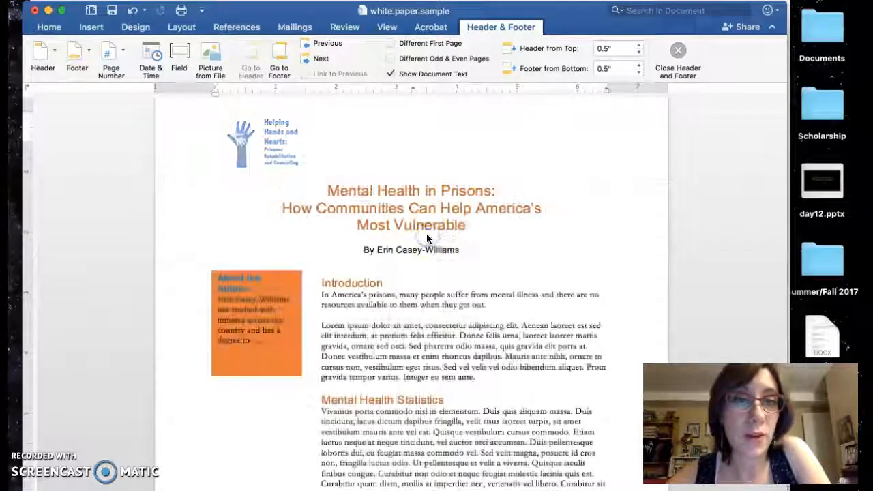
Check how the orange About the Author box lines up with the header logo.
{"action": "left_click", "coordinate": [235, 290]}
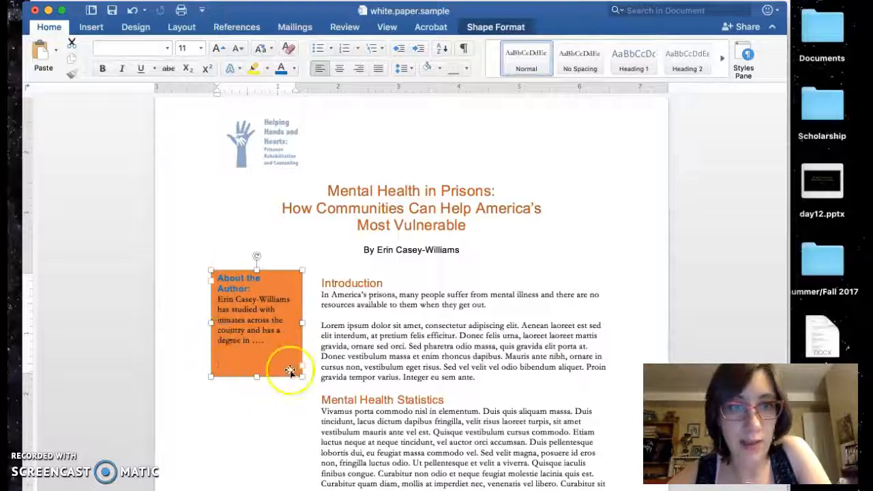
{"action": "scroll", "coordinate": [289, 351], "scroll_direction": "down", "scroll_amount": 3}
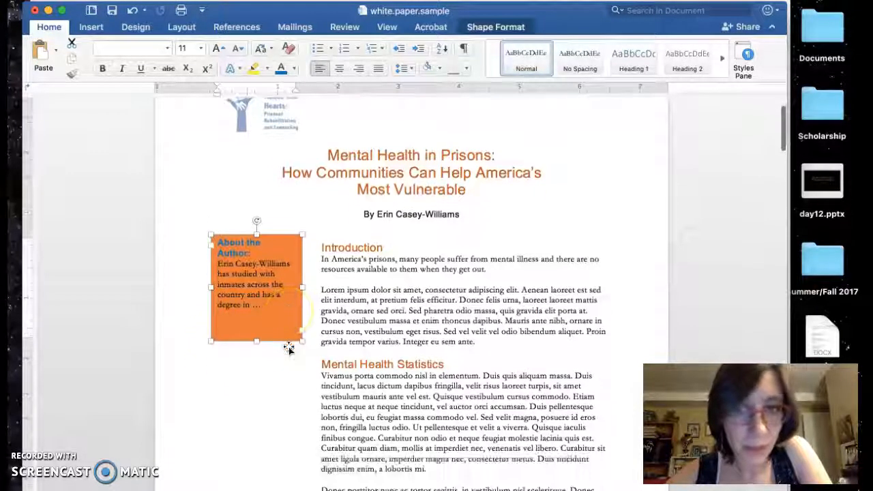
{"action": "scroll", "coordinate": [290, 350], "scroll_direction": "up", "scroll_amount": 3}
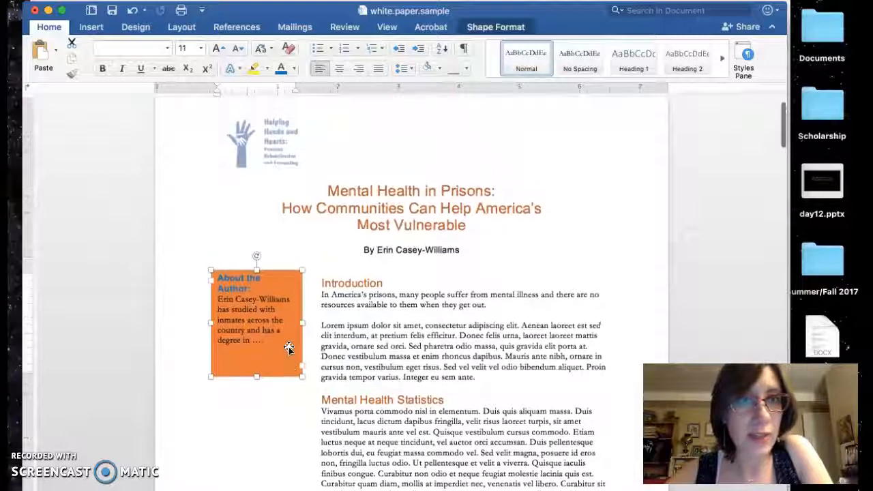
{"action": "double_click", "coordinate": [245, 147]}
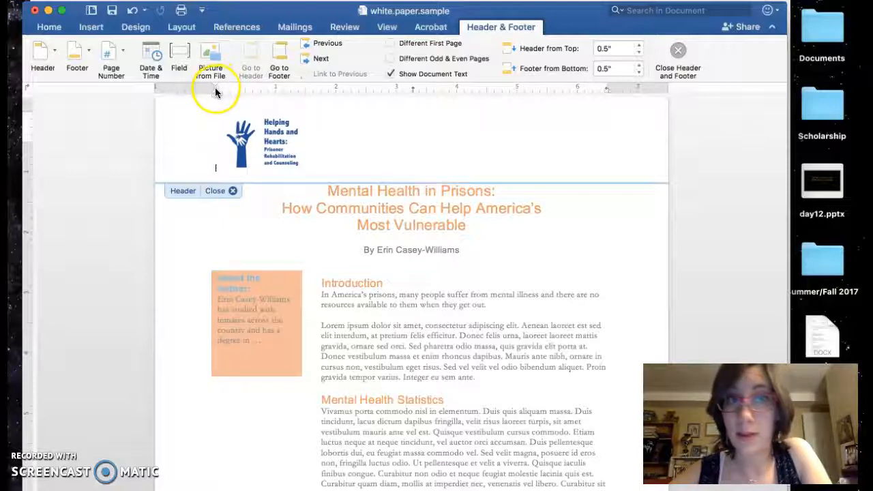
{"action": "left_click", "coordinate": [273, 145]}
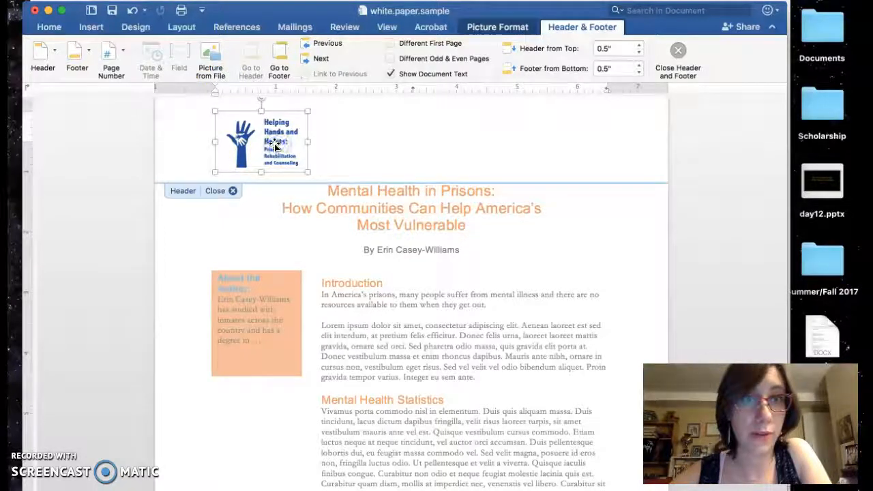
{"action": "double_click", "coordinate": [281, 278]}
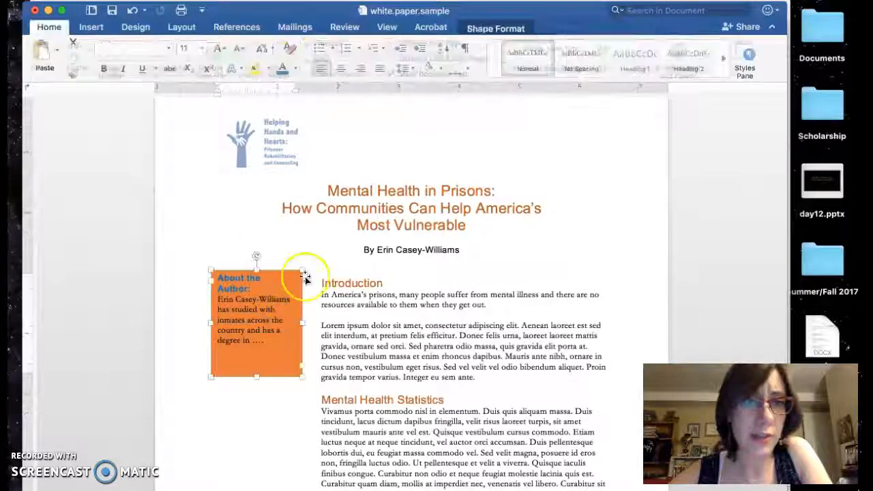
{"action": "scroll", "coordinate": [305, 278], "scroll_direction": "down", "scroll_amount": 5}
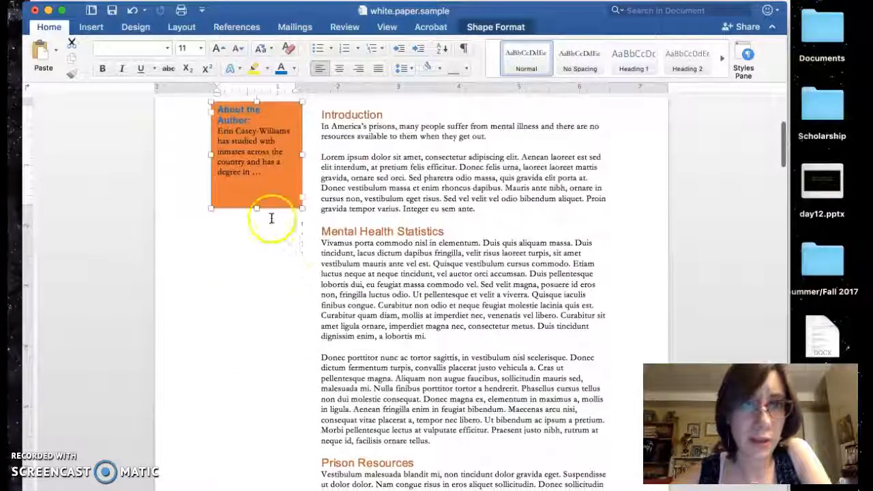
Move the About the Author box slightly right to bring its left edge in line with the header logo.
{"action": "left_click", "coordinate": [242, 135]}
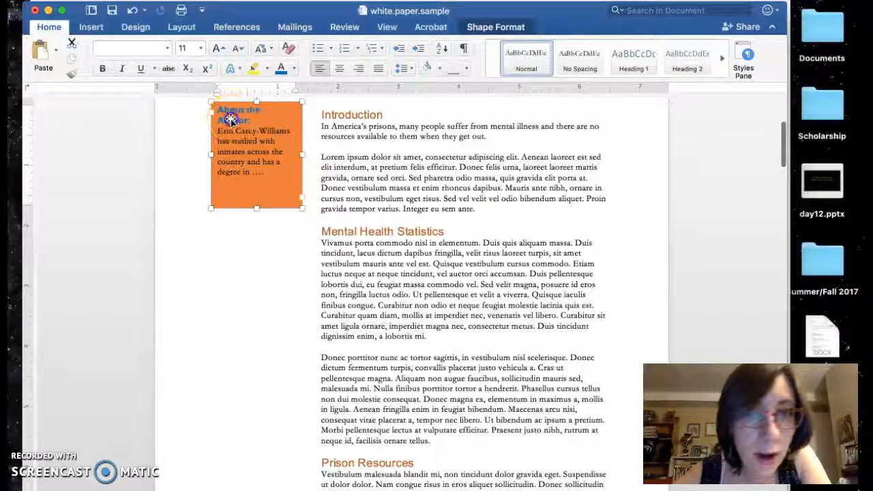
{"action": "left_click_drag", "start_coordinate": [232, 120], "coordinate": [237, 256]}
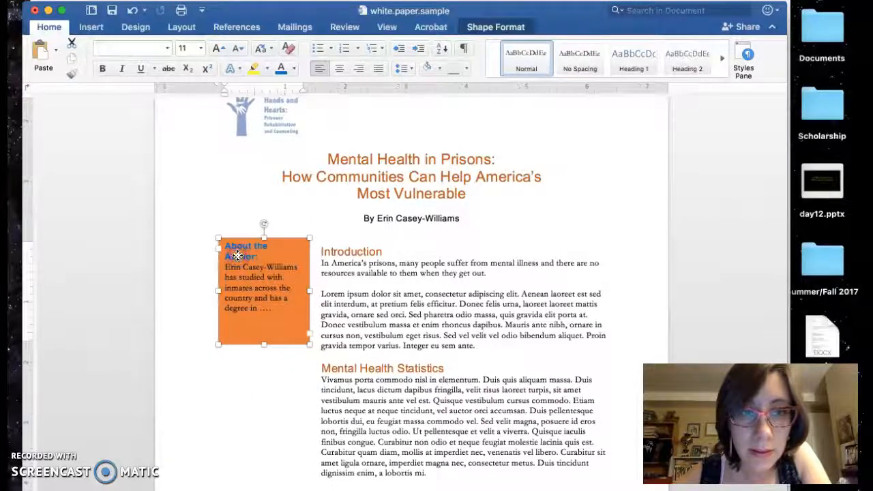
{"action": "scroll", "coordinate": [238, 255], "scroll_direction": "down", "scroll_amount": 5}
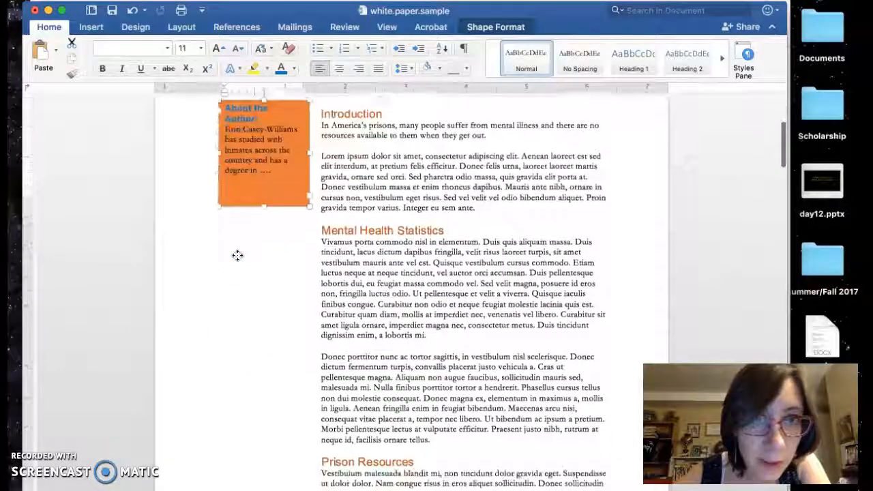
{"action": "left_click_drag", "start_coordinate": [266, 185], "coordinate": [268, 185]}
{"action": "scroll", "coordinate": [266, 185], "scroll_direction": "up", "scroll_amount": 1}
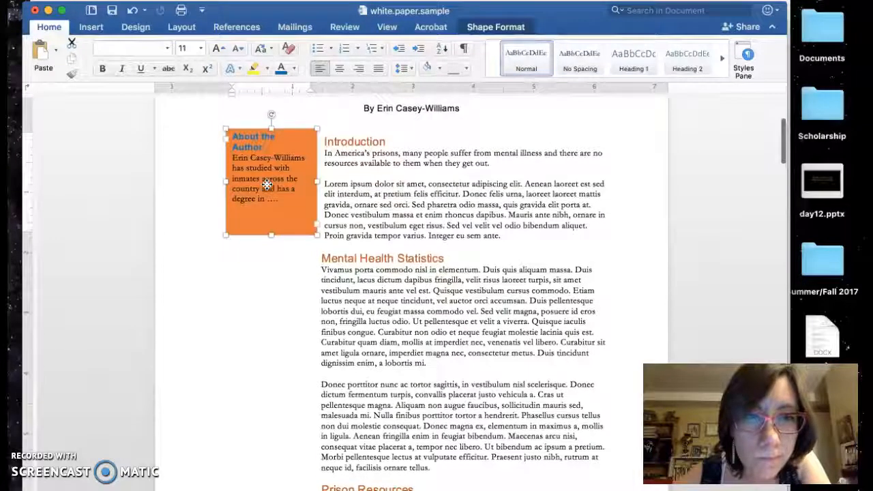
Shift the About the Author box slightly back left, clear of the Introduction text, and compare its edge with the logo.
{"action": "left_click_drag", "start_coordinate": [268, 184], "coordinate": [262, 182]}
{"action": "left_click_drag", "start_coordinate": [219, 234], "coordinate": [222, 235]}
{"action": "scroll", "coordinate": [222, 234], "scroll_direction": "up", "scroll_amount": 5}
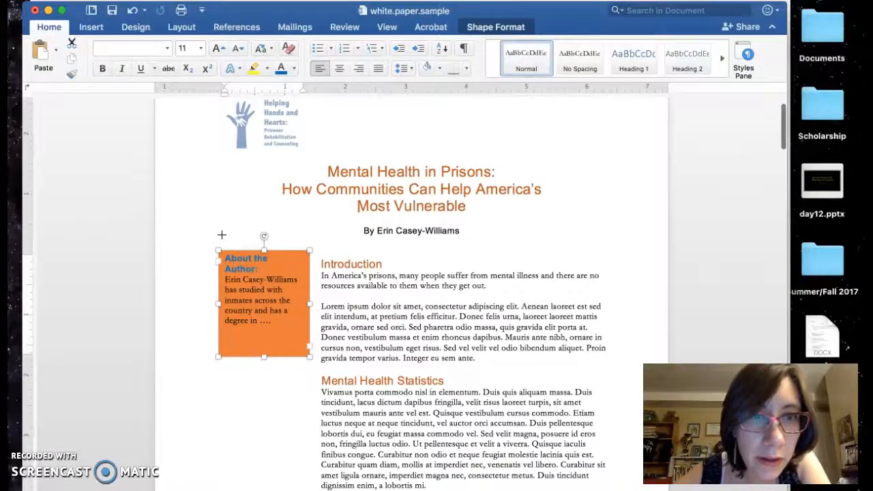
{"action": "scroll", "coordinate": [222, 234], "scroll_direction": "down", "scroll_amount": 3}
{"action": "scroll", "coordinate": [222, 235], "scroll_direction": "up", "scroll_amount": 4}
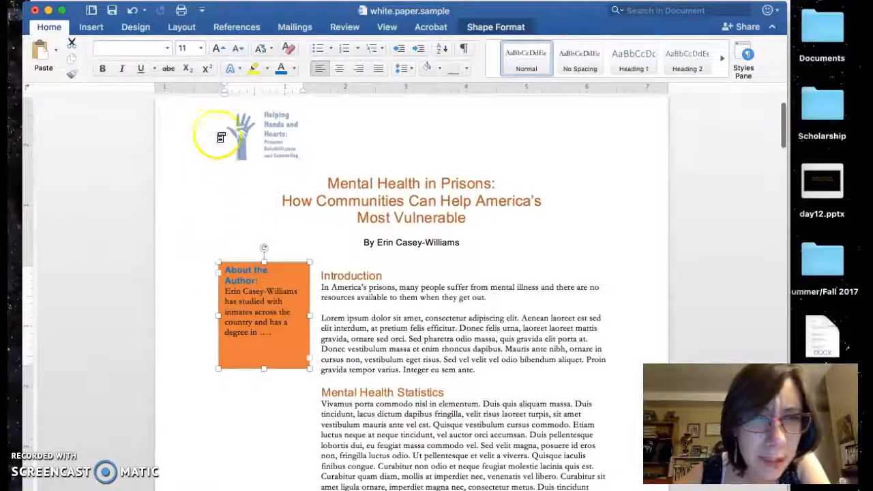
{"action": "scroll", "coordinate": [225, 239], "scroll_direction": "down", "scroll_amount": 8}
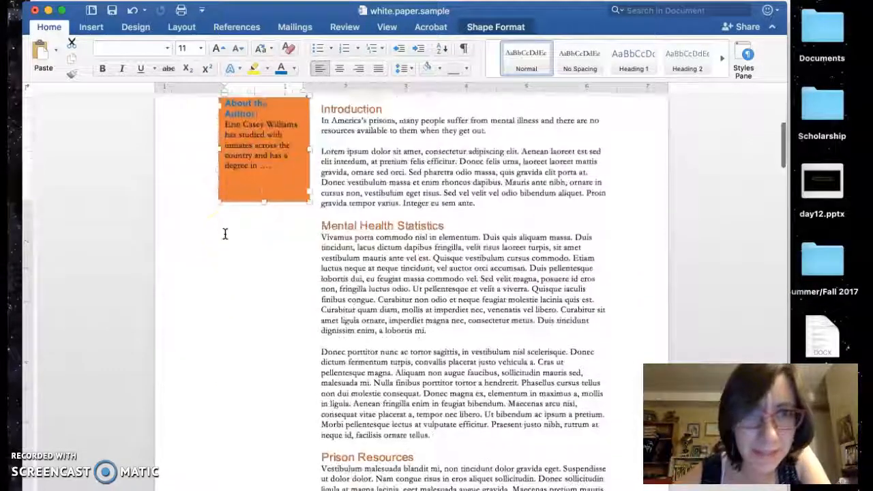
{"action": "scroll", "coordinate": [226, 234], "scroll_direction": "up", "scroll_amount": 3}
Narrow the About the Author box from its left edge to about 1.38" wide, aligning it with the hand logo.
{"action": "left_click", "coordinate": [258, 229]}
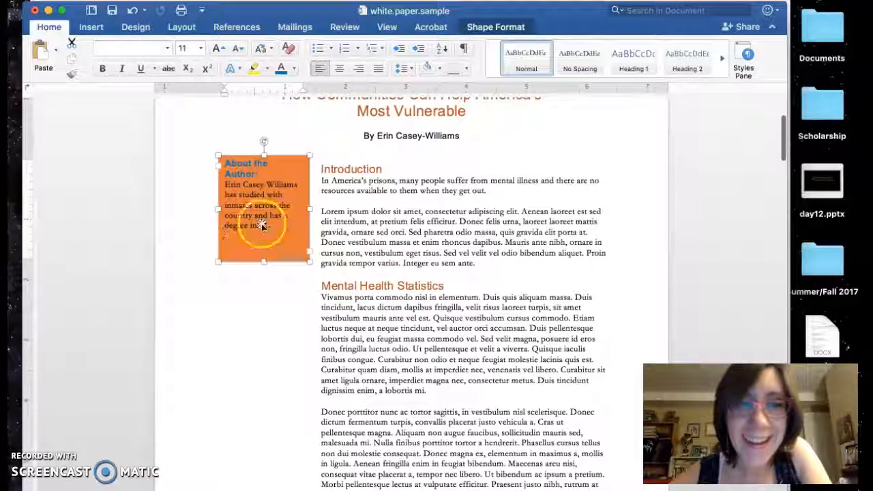
{"action": "left_click", "coordinate": [218, 262]}
{"action": "mouse_move", "coordinate": [219, 263]}
{"action": "left_mouse_down"}
{"action": "mouse_move", "coordinate": [232, 262]}
{"action": "mouse_move", "coordinate": [194, 267]}
{"action": "mouse_move", "coordinate": [220, 255]}
{"action": "left_mouse_up"}
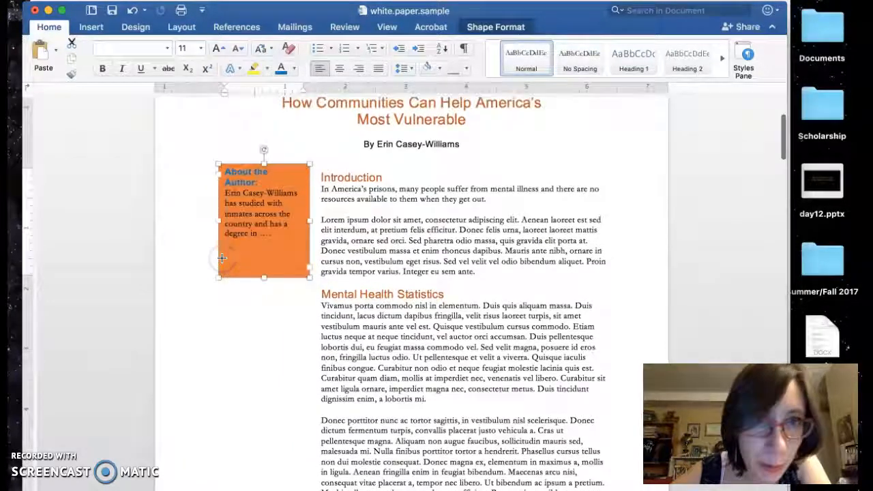
{"action": "scroll", "coordinate": [221, 257], "scroll_direction": "down", "scroll_amount": 3}
{"action": "scroll", "coordinate": [221, 256], "scroll_direction": "up", "scroll_amount": 1}
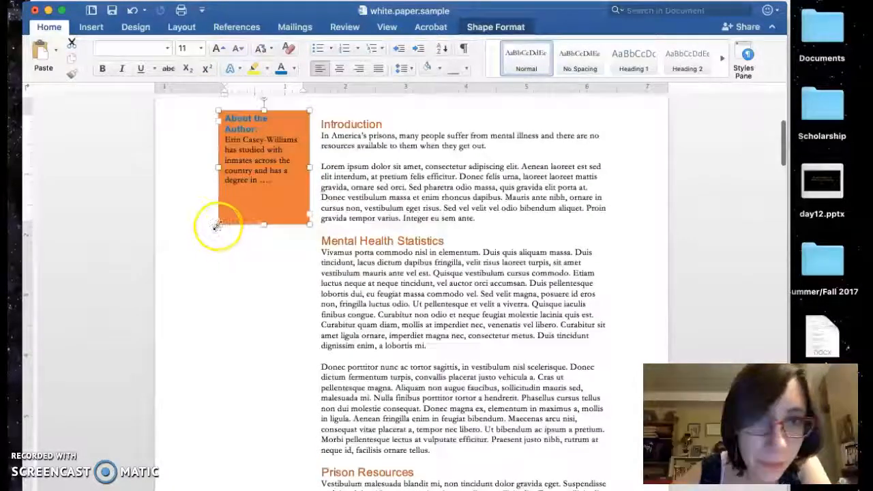
{"action": "left_click_drag", "start_coordinate": [217, 225], "coordinate": [226, 225]}
{"action": "scroll", "coordinate": [258, 188], "scroll_direction": "up", "scroll_amount": 5}
{"action": "scroll", "coordinate": [254, 189], "scroll_direction": "up", "scroll_amount": 1}
Shorten the About the Author box from its lower edge to about 1.76" high, and deselect it.
{"action": "left_click", "coordinate": [282, 327]}
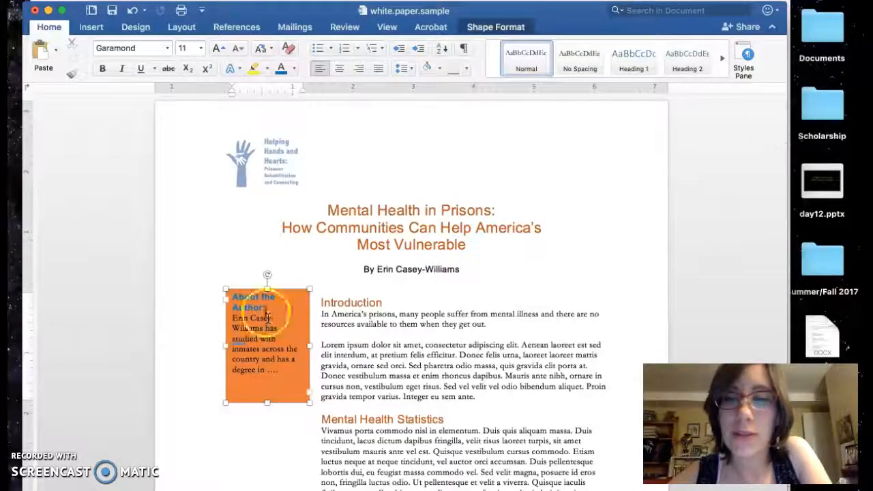
{"action": "left_click", "coordinate": [311, 403]}
{"action": "mouse_move", "coordinate": [310, 404]}
{"action": "left_mouse_down"}
{"action": "mouse_move", "coordinate": [341, 396]}
{"action": "mouse_move", "coordinate": [312, 406]}
{"action": "left_mouse_up"}
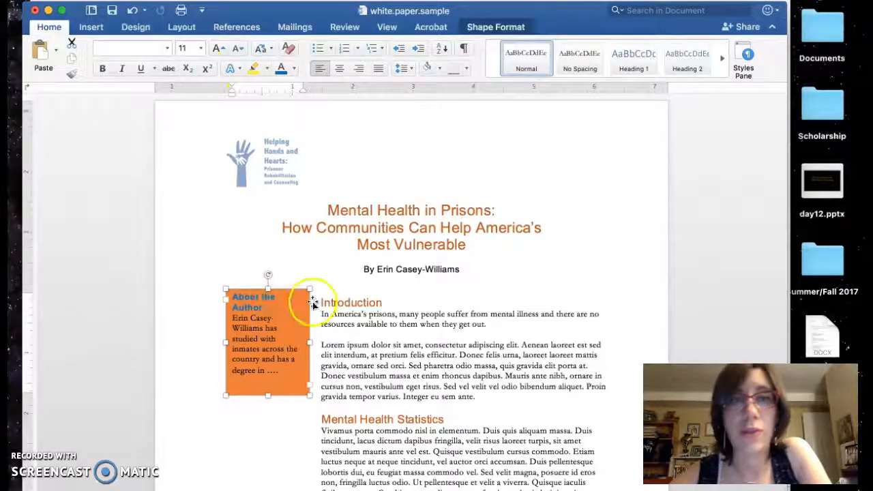
{"action": "left_click", "coordinate": [345, 313]}
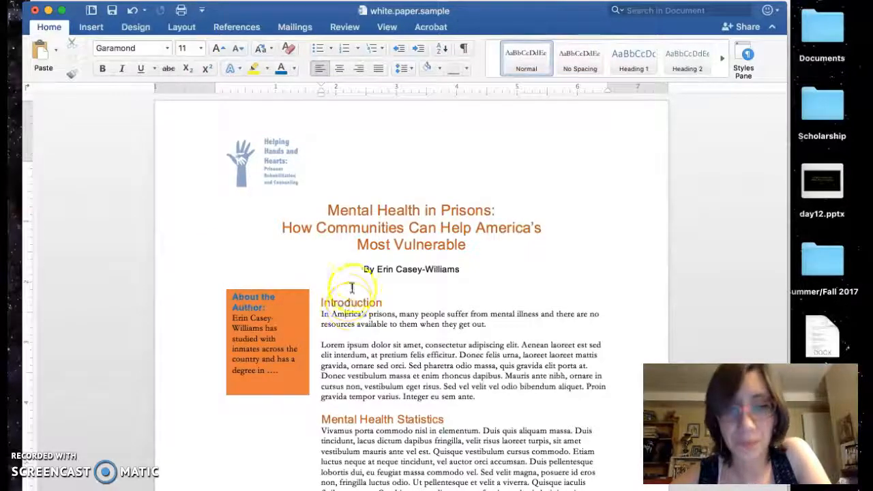
{"action": "left_click", "coordinate": [348, 304]}
{"action": "scroll", "coordinate": [348, 305], "scroll_direction": "down", "scroll_amount": 2}
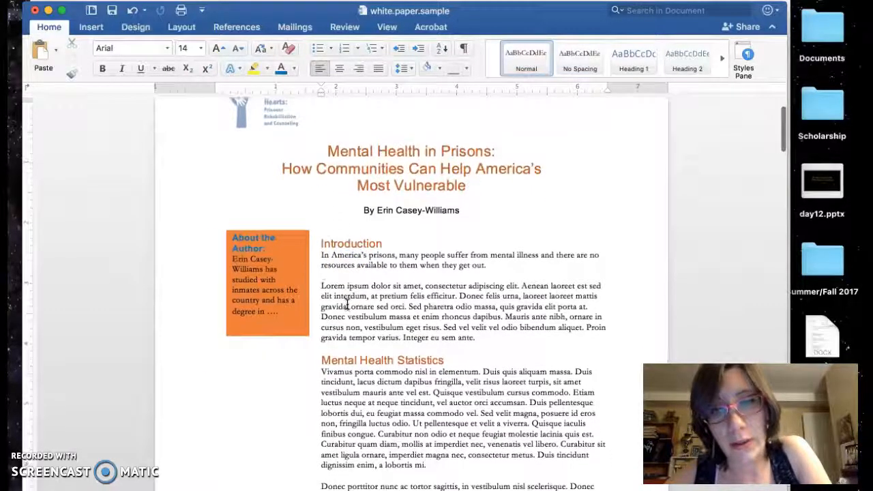
Give the About the Author box a 1 pt outline.
{"action": "left_click", "coordinate": [268, 273]}
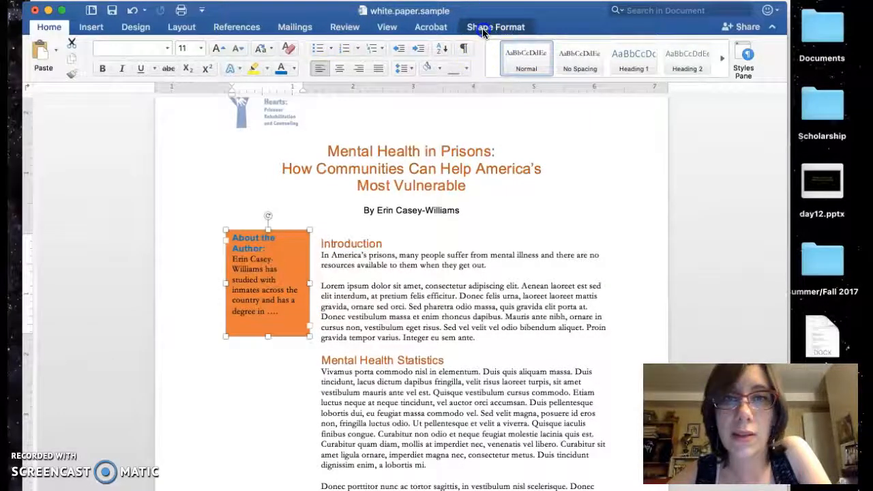
{"action": "left_click", "coordinate": [483, 27]}
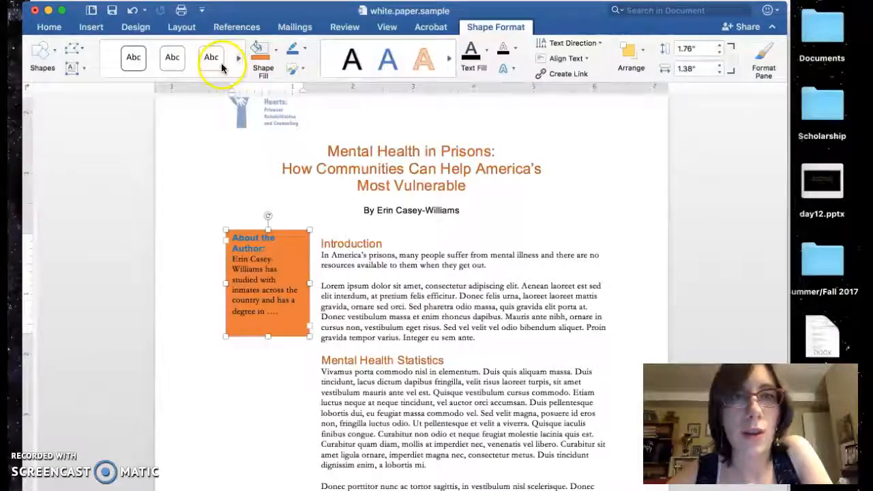
{"action": "left_click", "coordinate": [305, 58]}
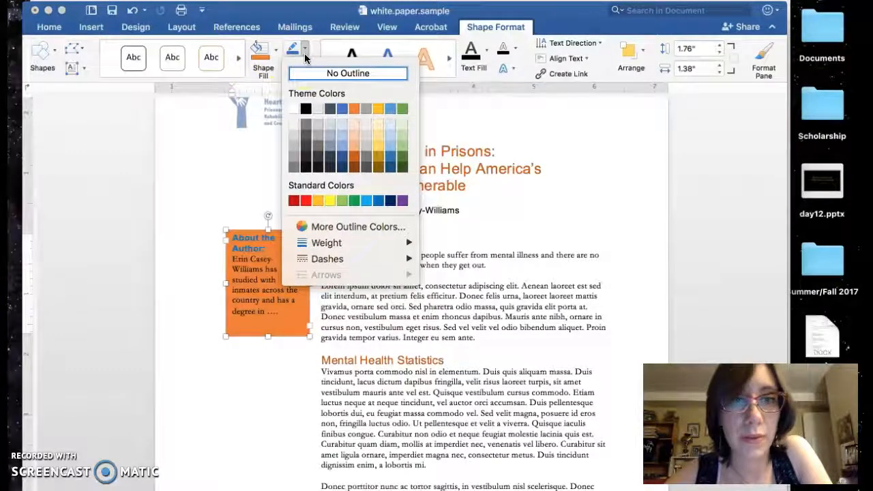
{"action": "mouse_move", "coordinate": [360, 247]}
{"action": "left_click", "coordinate": [476, 295]}
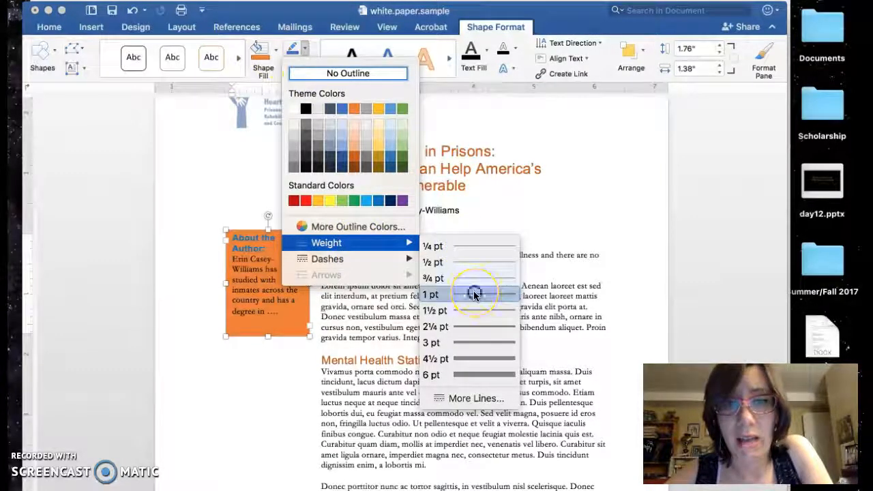
{"action": "left_click", "coordinate": [294, 401]}
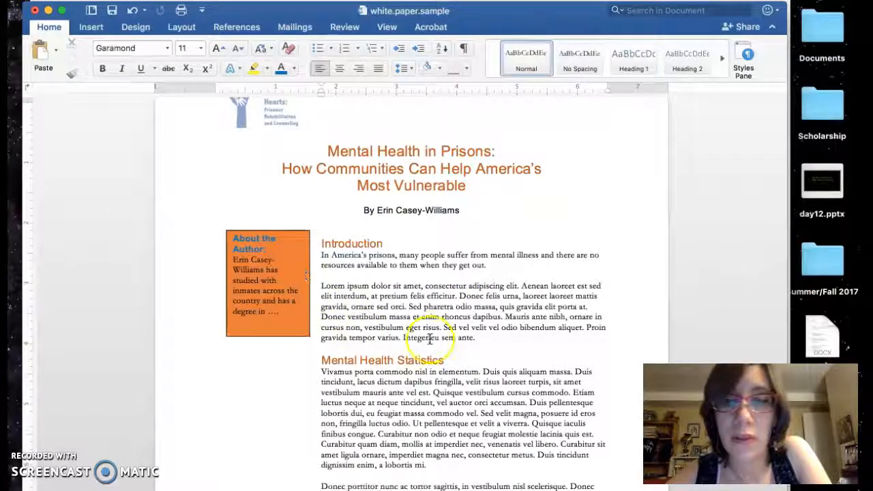
{"action": "scroll", "coordinate": [431, 337], "scroll_direction": "down", "scroll_amount": 5}
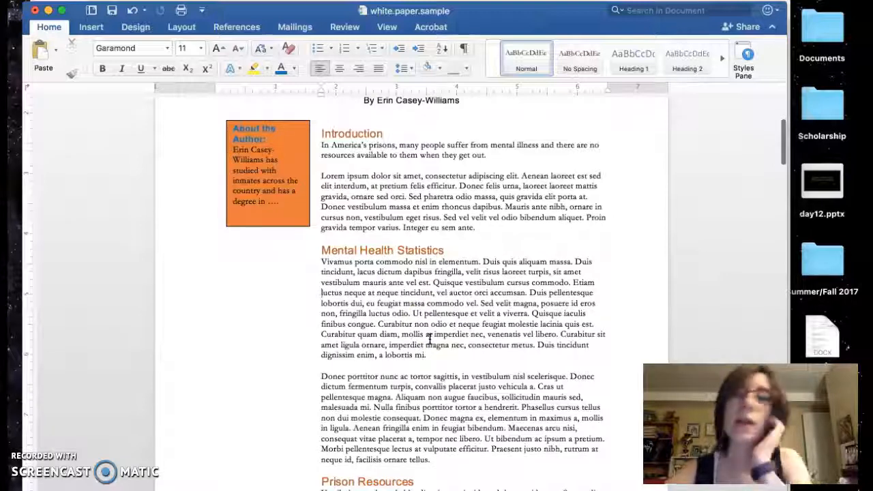
Duplicate the About the Author box beside the Mental Health Statistics text and line the copy up under the original box.
{"action": "left_click", "coordinate": [246, 196]}
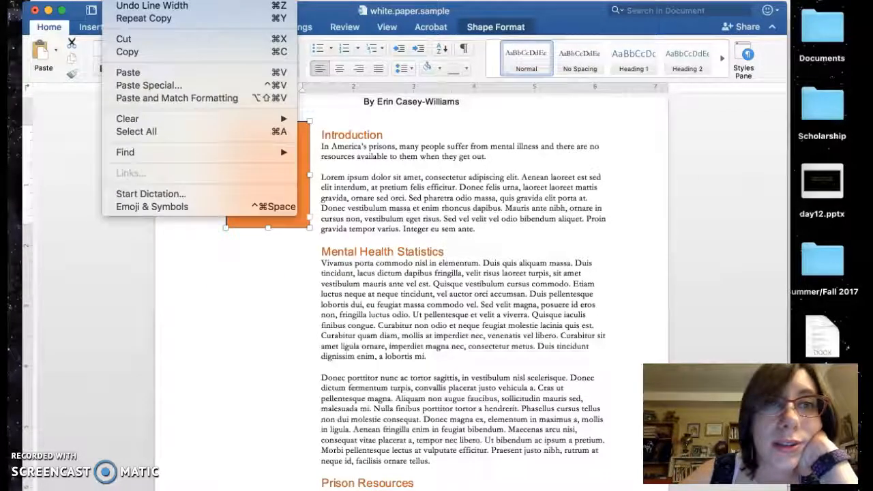
{"action": "left_click", "coordinate": [125, 49]}
{"action": "left_click", "coordinate": [221, 342]}
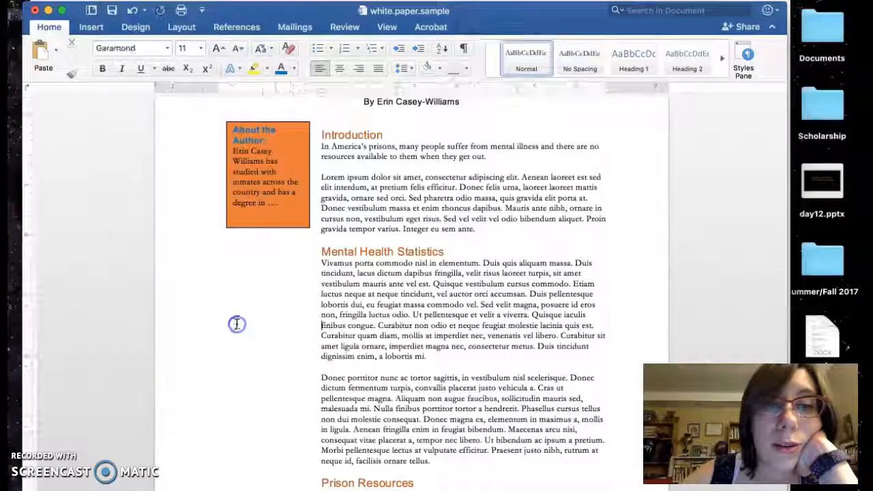
{"action": "key", "text": "super+v"}
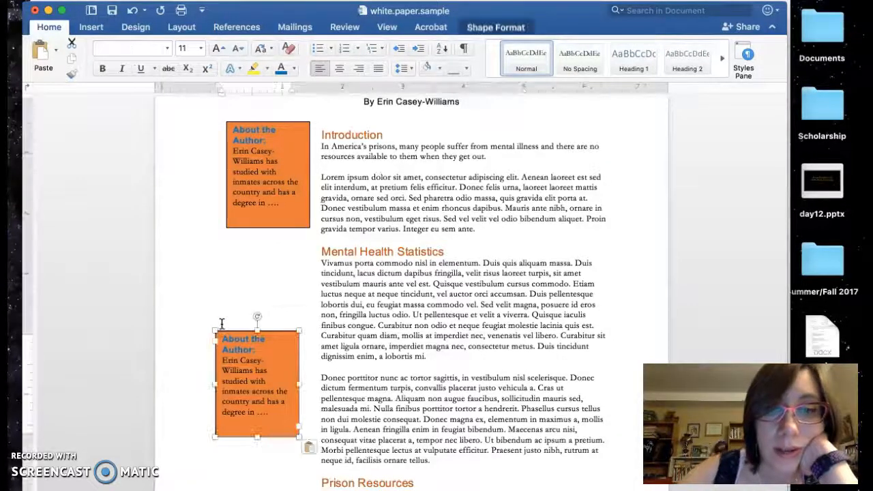
{"action": "left_click_drag", "start_coordinate": [254, 373], "coordinate": [271, 375]}
Replace the copied box's heading with "Statistic 1:" and its body with "Did you know…." followed by a parenthetical source citation for page 2.
{"action": "left_click", "coordinate": [249, 352]}
{"action": "left_click", "coordinate": [271, 352]}
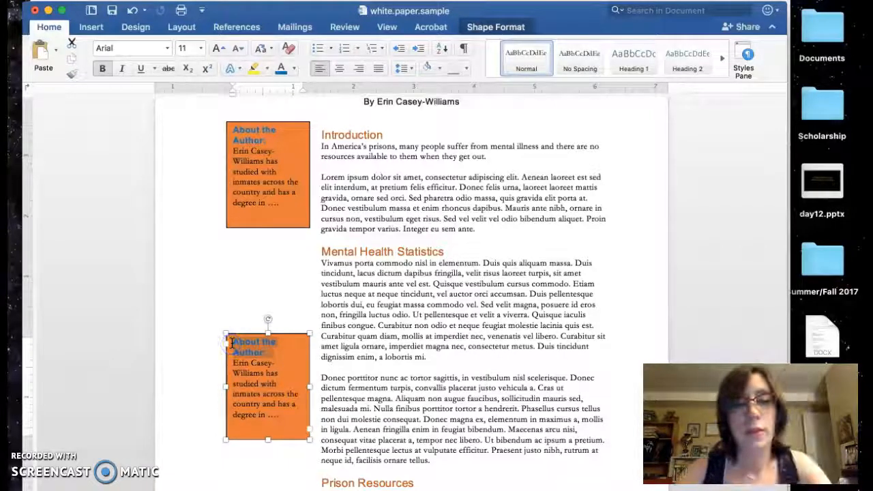
{"action": "type", "text": "Statistic 1:"}
{"action": "left_click_drag", "start_coordinate": [234, 353], "coordinate": [279, 403]}
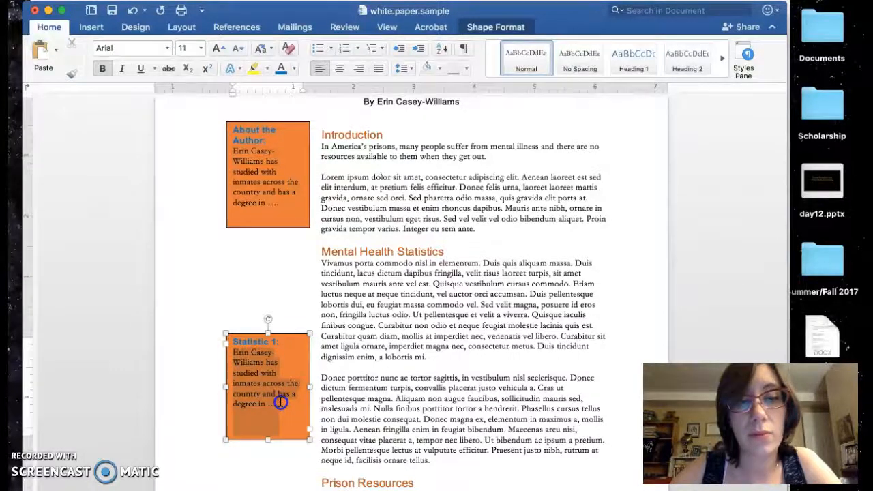
{"action": "type", "text": "Did you know"}
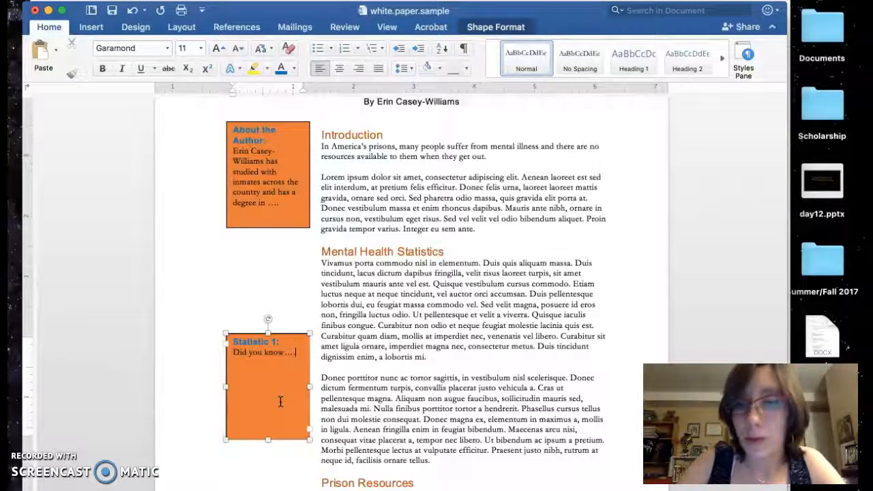
{"action": "left_click_drag", "start_coordinate": [279, 403], "coordinate": [269, 343]}
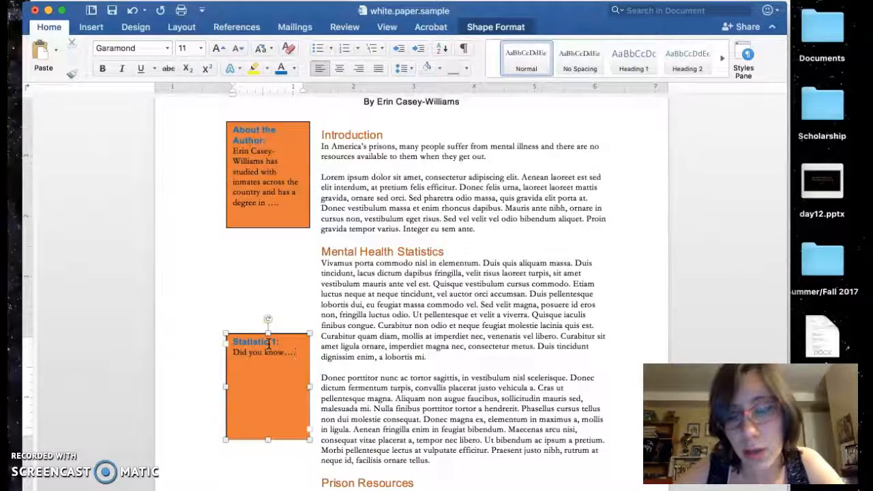
{"action": "left_click", "coordinate": [295, 363]}
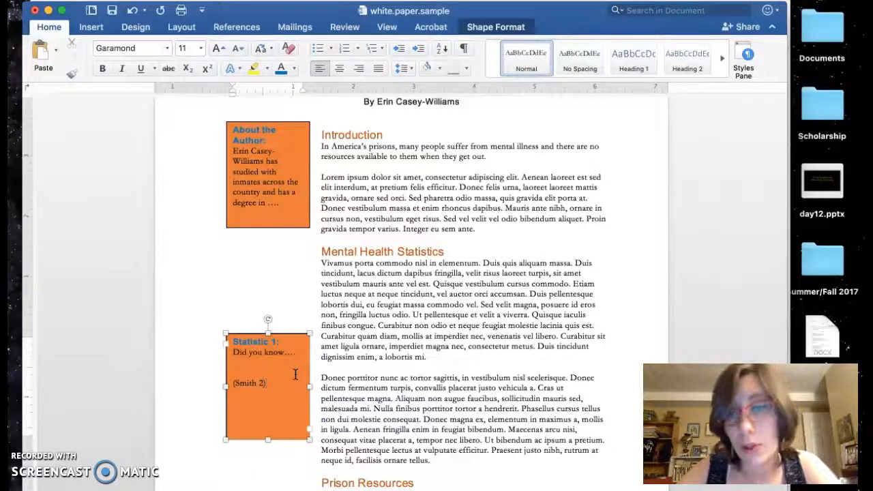
Move the Statistic 1 box from page 1 to page 2, beside the opening paragraphs under the logo.
{"action": "left_click", "coordinate": [268, 273]}
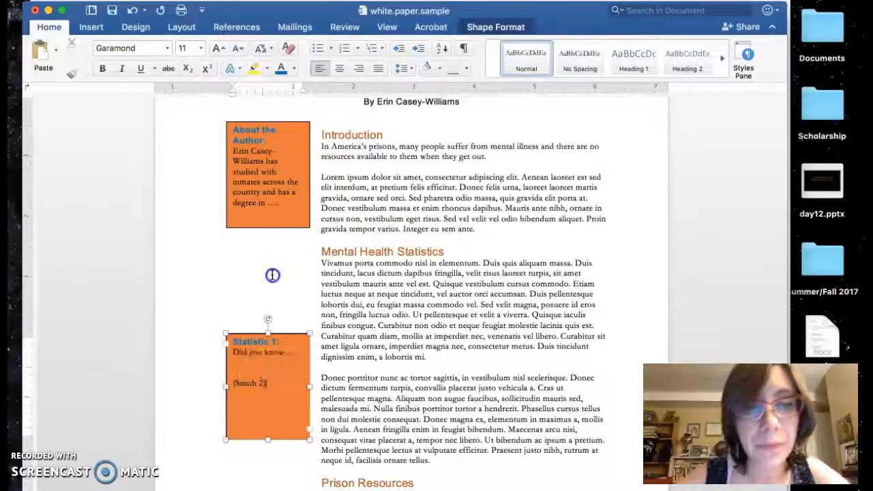
{"action": "scroll", "coordinate": [286, 328], "scroll_direction": "down", "scroll_amount": 2}
{"action": "scroll", "coordinate": [290, 343], "scroll_direction": "down", "scroll_amount": 3}
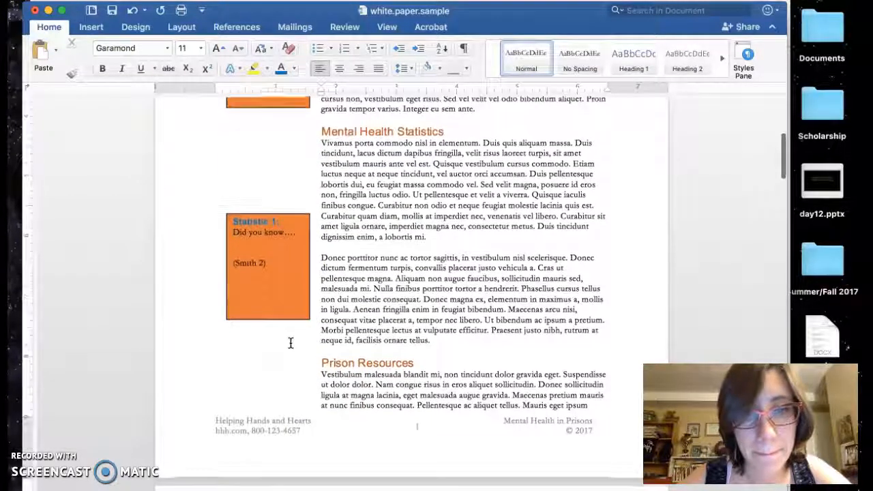
{"action": "scroll", "coordinate": [290, 344], "scroll_direction": "up", "scroll_amount": 5}
{"action": "left_click", "coordinate": [286, 347]}
{"action": "scroll", "coordinate": [285, 347], "scroll_direction": "down", "scroll_amount": 5}
{"action": "left_click", "coordinate": [271, 225]}
{"action": "key", "text": "BackSpace"}
{"action": "scroll", "coordinate": [271, 223], "scroll_direction": "down", "scroll_amount": 5}
{"action": "scroll", "coordinate": [272, 223], "scroll_direction": "up", "scroll_amount": 2}
{"action": "scroll", "coordinate": [271, 223], "scroll_direction": "up", "scroll_amount": 6}
{"action": "scroll", "coordinate": [272, 224], "scroll_direction": "down", "scroll_amount": 4}
{"action": "scroll", "coordinate": [371, 197], "scroll_direction": "down", "scroll_amount": 2}
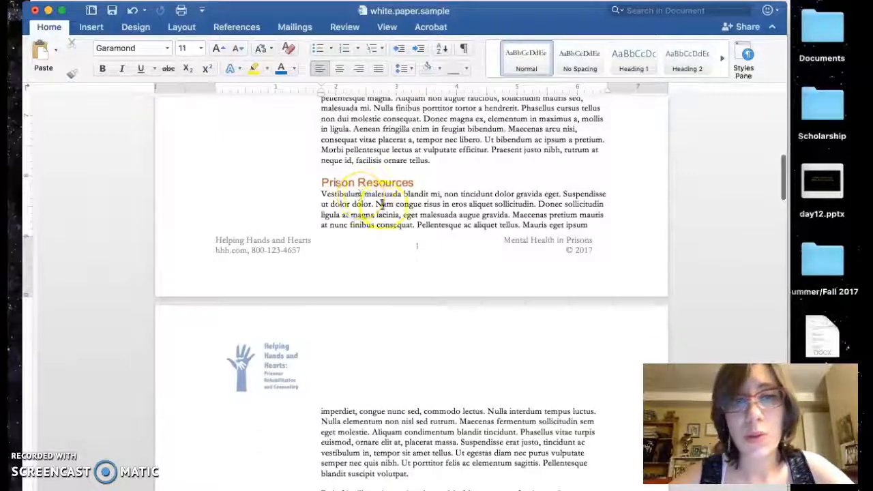
{"action": "scroll", "coordinate": [382, 205], "scroll_direction": "down", "scroll_amount": 5}
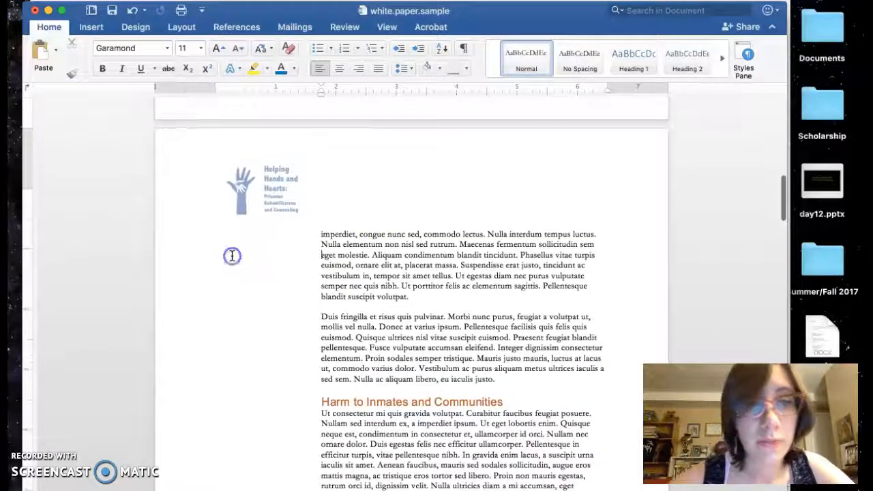
{"action": "key", "text": "super+z"}
{"action": "scroll", "coordinate": [339, 239], "scroll_direction": "up", "scroll_amount": 5}
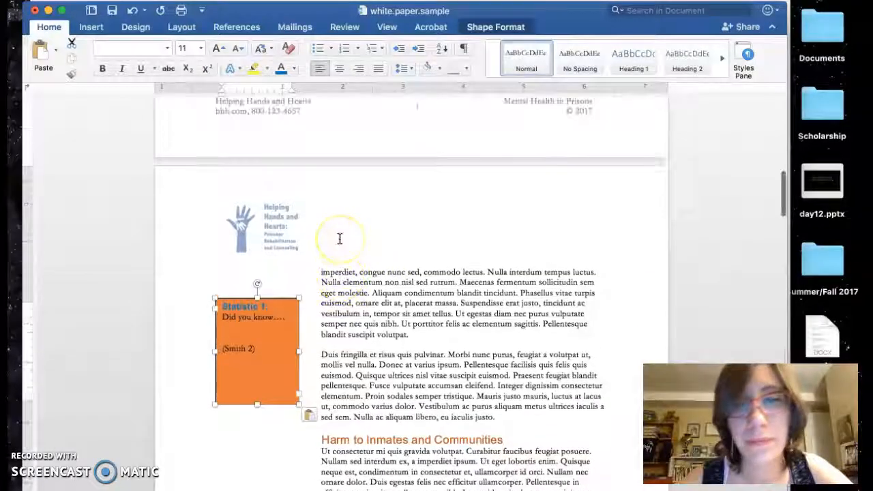
{"action": "scroll", "coordinate": [339, 240], "scroll_direction": "down", "scroll_amount": 4}
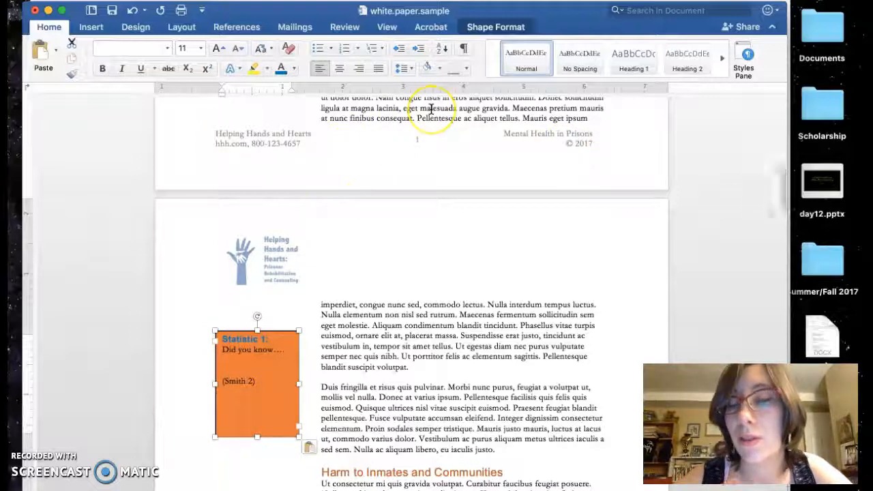
Return to the paper's first page, switch to Google Chrome and show image results for the "prisoner statistics" search.
{"action": "scroll", "coordinate": [334, 331], "scroll_direction": "up", "scroll_amount": 10}
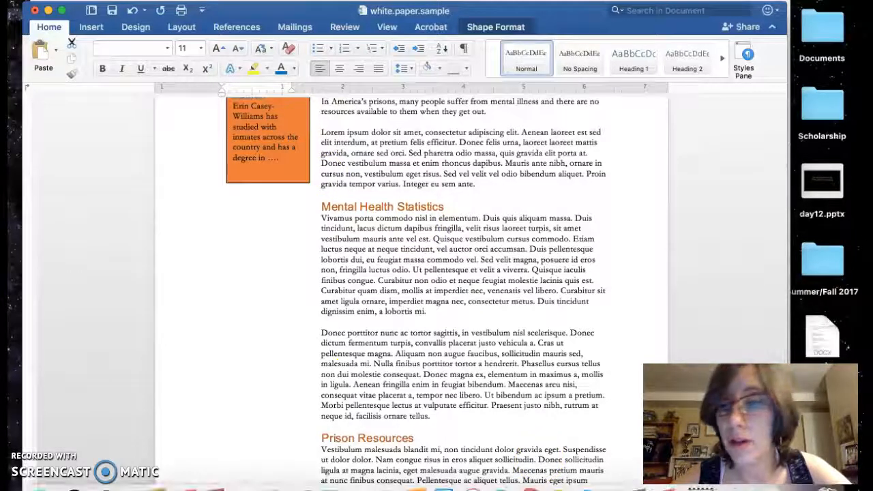
{"action": "scroll", "coordinate": [397, 145], "scroll_direction": "up", "scroll_amount": 5}
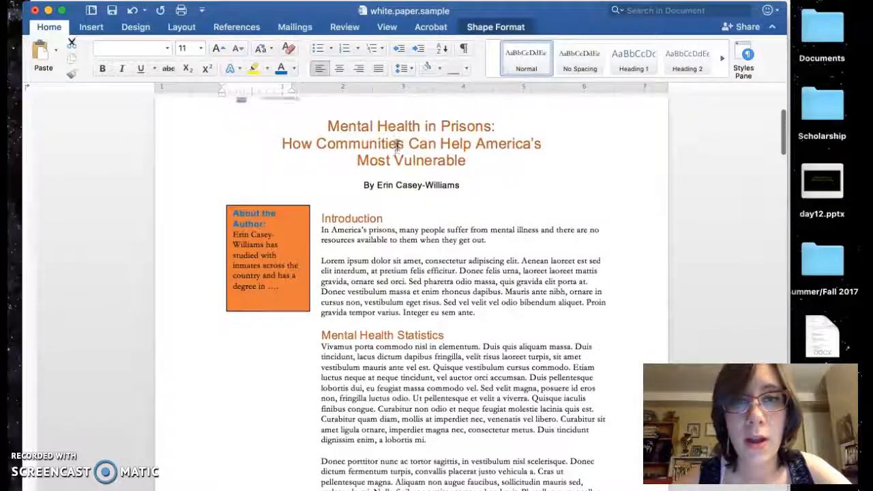
{"action": "left_click", "coordinate": [48, 12]}
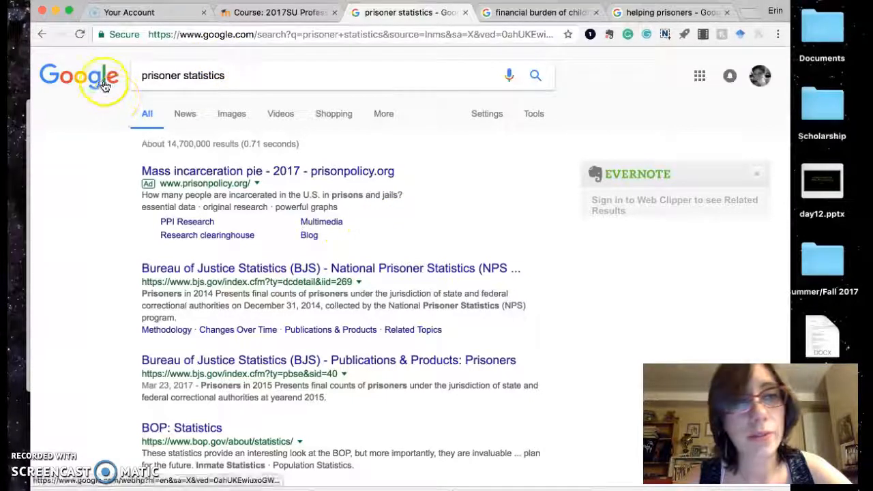
{"action": "left_click", "coordinate": [188, 433]}
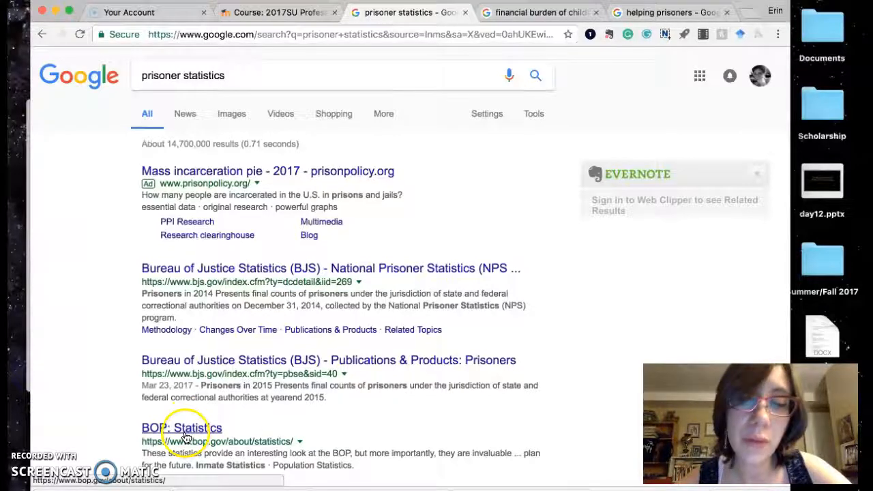
{"action": "left_click", "coordinate": [232, 116]}
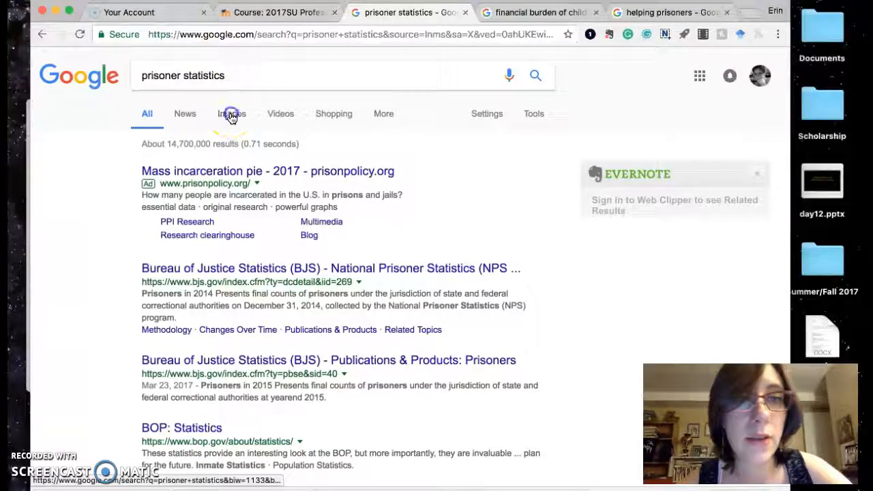
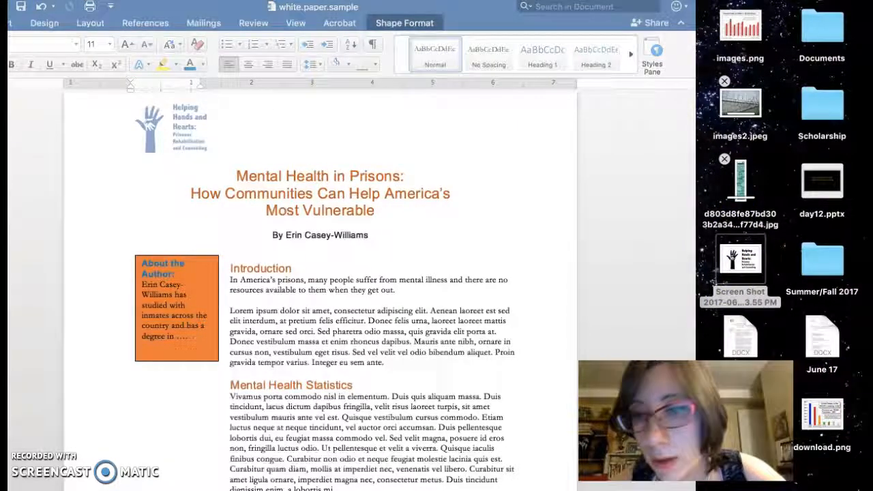
Insert the Inmates and Mental Health infographic from the desktop into the Mental Health Statistics section of the white paper.
{"action": "left_click", "coordinate": [741, 414]}
{"action": "left_click_drag", "start_coordinate": [739, 418], "coordinate": [181, 410]}
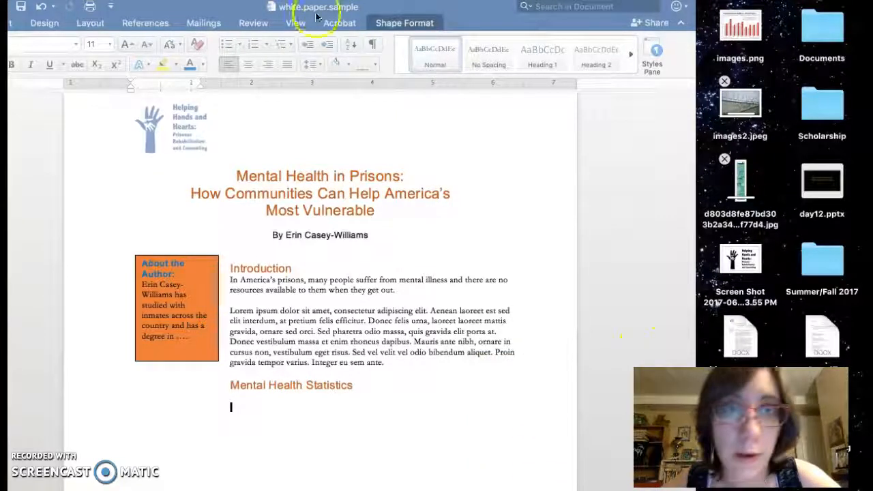
{"action": "left_click_drag", "start_coordinate": [313, 14], "coordinate": [385, 41]}
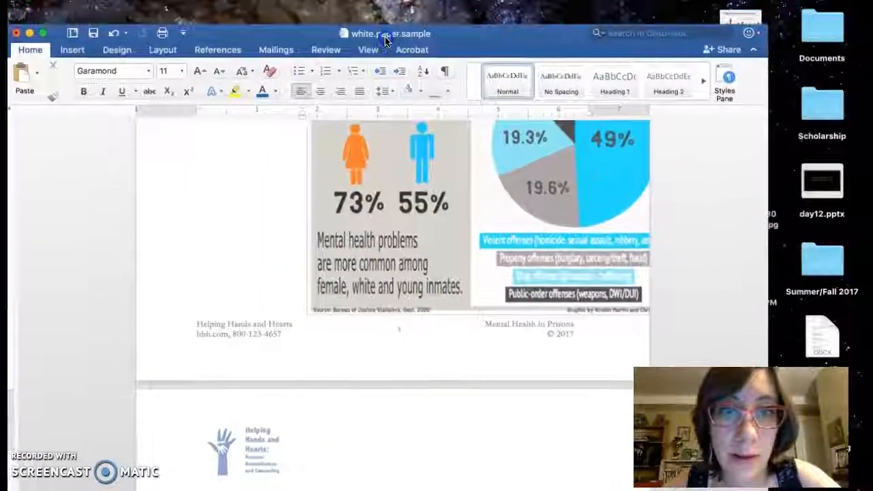
Scale the infographic down proportionally to about 2.24" wide by 2.86" high.
{"action": "left_click", "coordinate": [355, 233]}
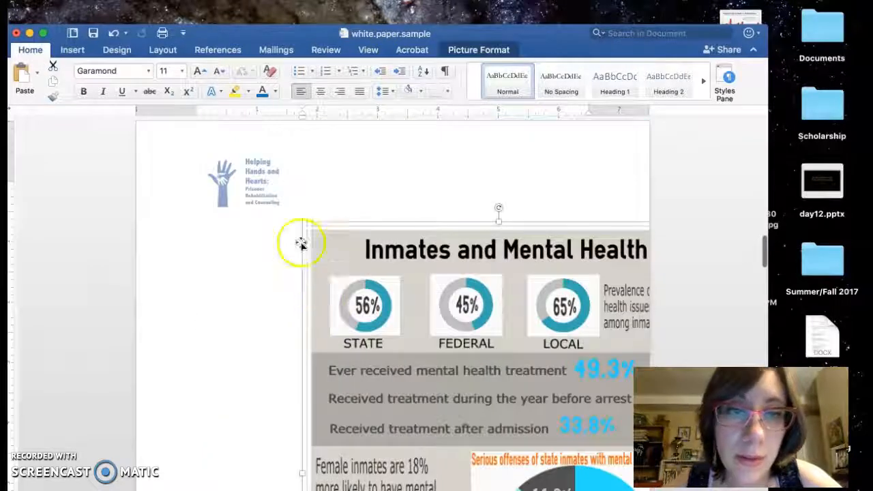
{"action": "left_click_drag", "start_coordinate": [303, 220], "coordinate": [622, 470]}
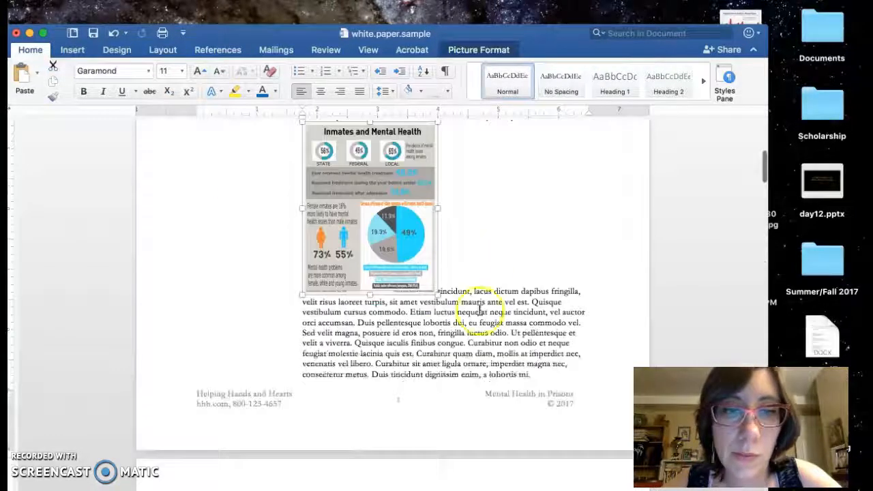
{"action": "scroll", "coordinate": [380, 262], "scroll_direction": "up", "scroll_amount": 5}
Try to move the infographic into the margin beside the text, and set its text wrapping to Behind Text.
{"action": "left_click", "coordinate": [381, 261]}
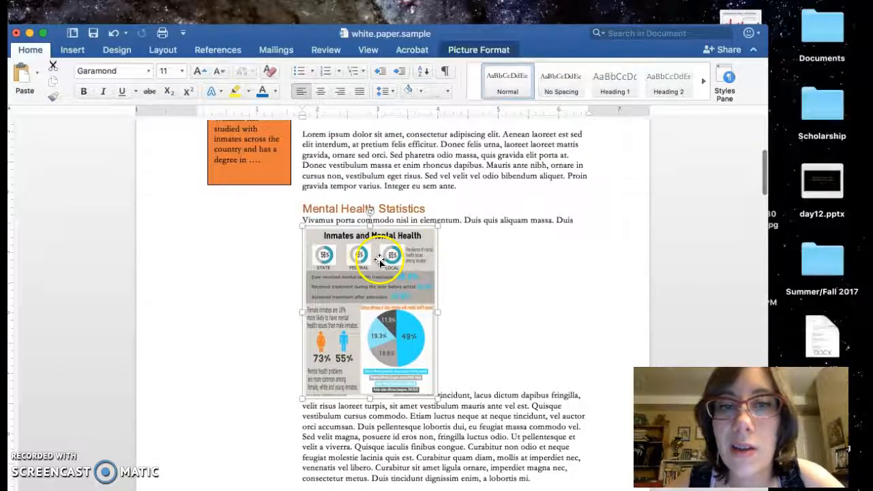
{"action": "left_click_drag", "start_coordinate": [373, 262], "coordinate": [246, 263]}
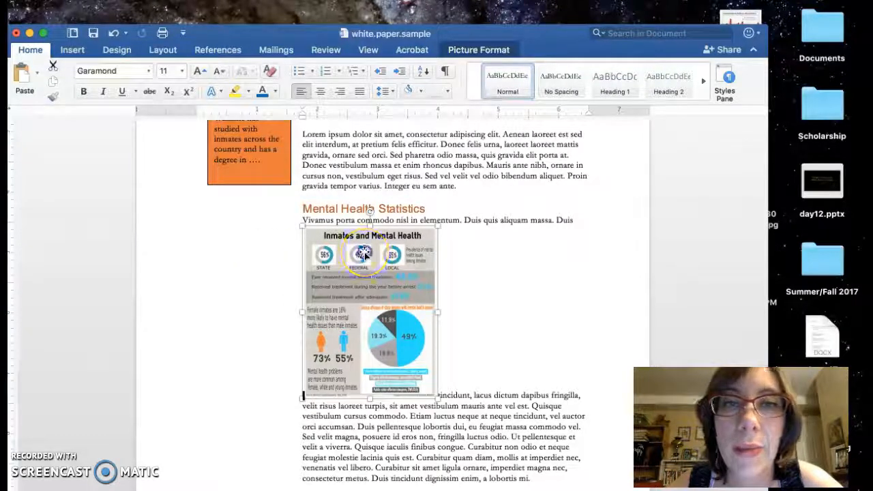
{"action": "left_click", "coordinate": [477, 48]}
{"action": "left_click", "coordinate": [396, 81]}
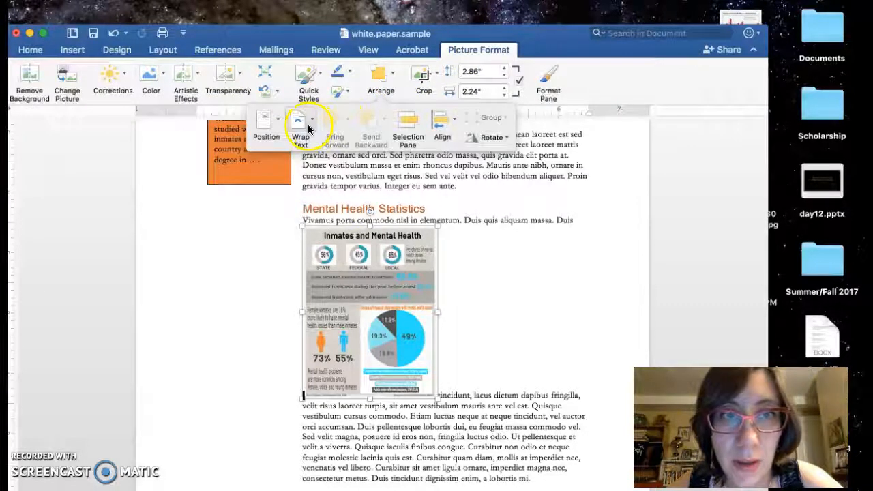
{"action": "left_click", "coordinate": [311, 130]}
{"action": "left_click", "coordinate": [334, 242]}
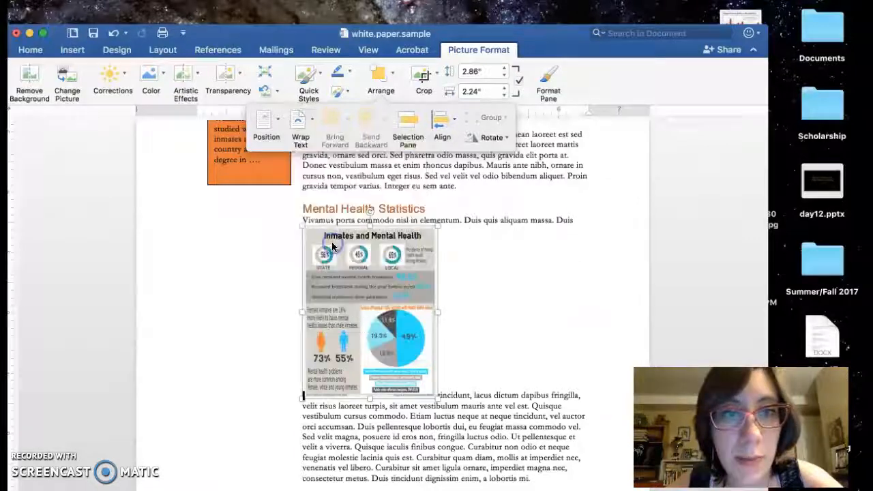
{"action": "left_click", "coordinate": [331, 291]}
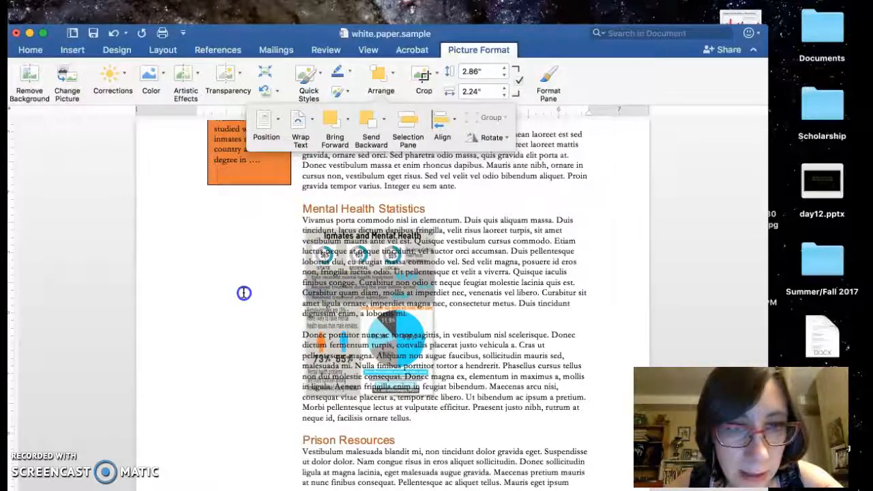
Insert blank lines between the Mental Health Statistics heading and its first paragraph.
{"action": "left_click", "coordinate": [438, 213]}
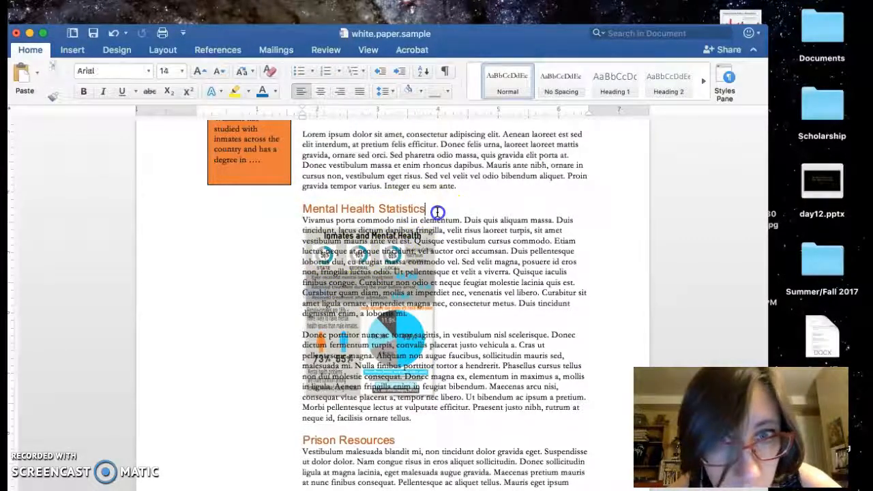
{"action": "key", "text": "Return"}
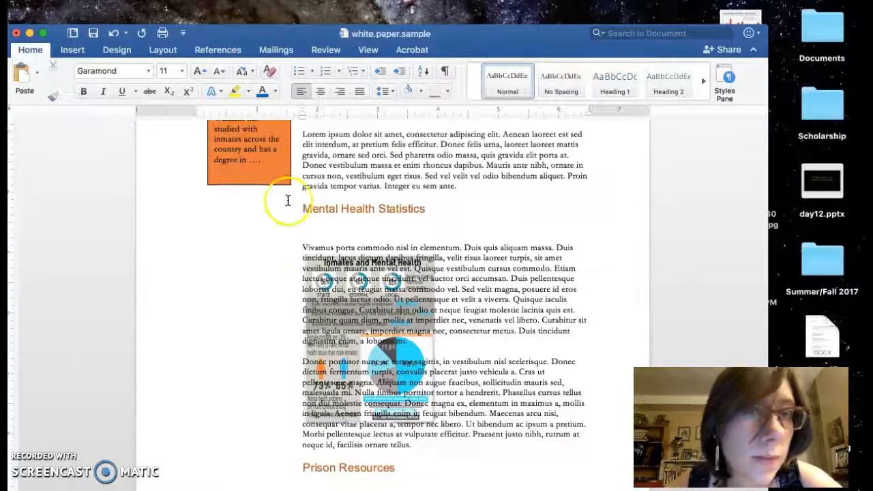
{"action": "key", "text": "Return"}
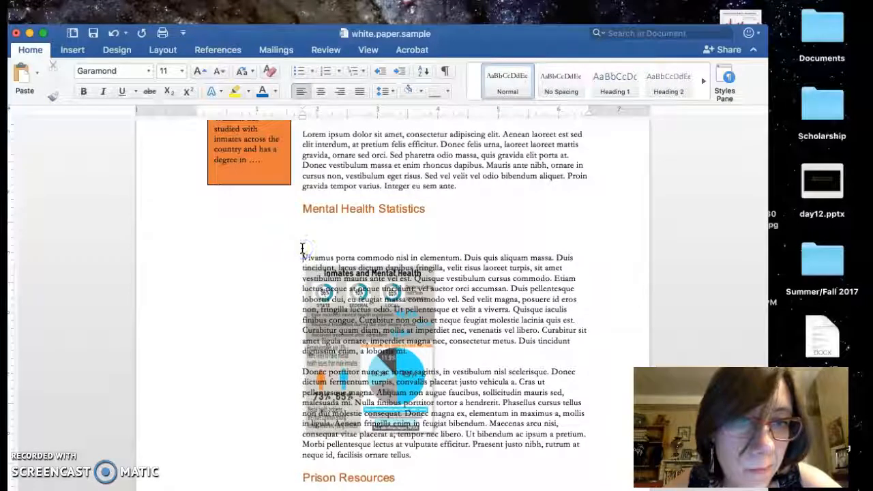
Undo the added blank lines and the infographic's Behind Text wrapping.
{"action": "left_click", "coordinate": [114, 33]}
{"action": "left_click", "coordinate": [114, 34]}
{"action": "left_click", "coordinate": [114, 33]}
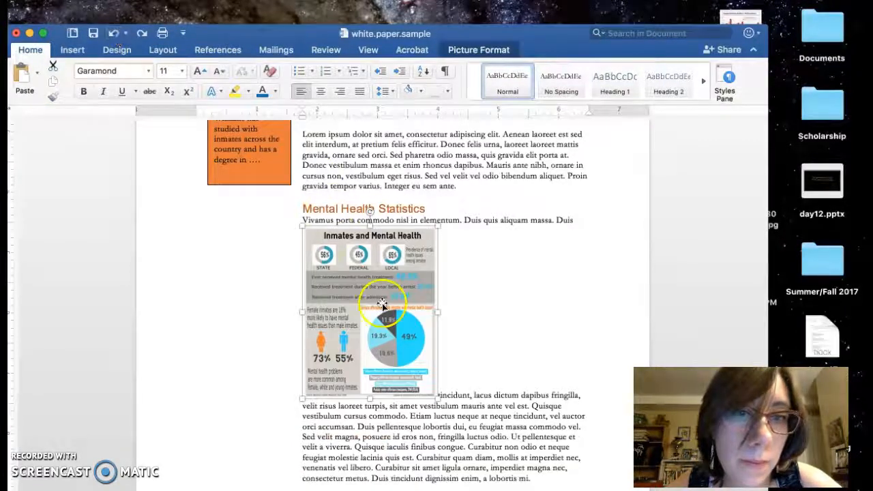
Set the infographic's text wrapping to In Front of Text and move it into the left margin beside the Mental Health Statistics paragraph.
{"action": "left_click", "coordinate": [492, 59]}
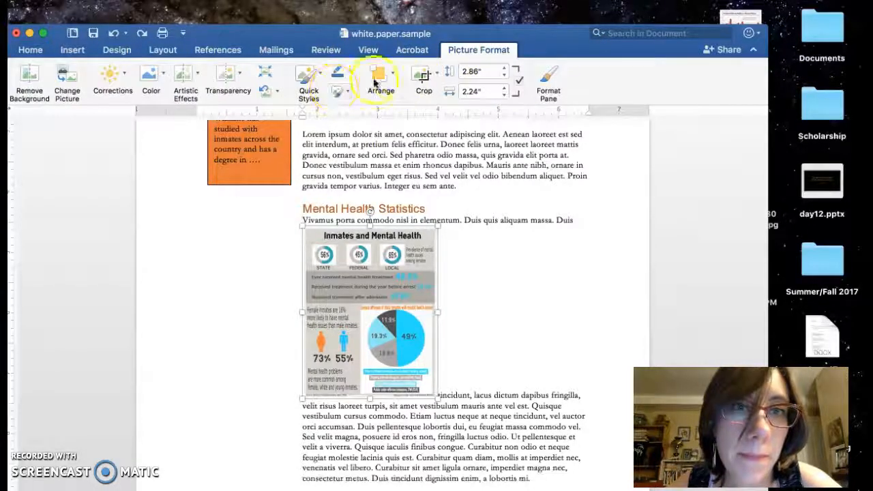
{"action": "left_click", "coordinate": [395, 80]}
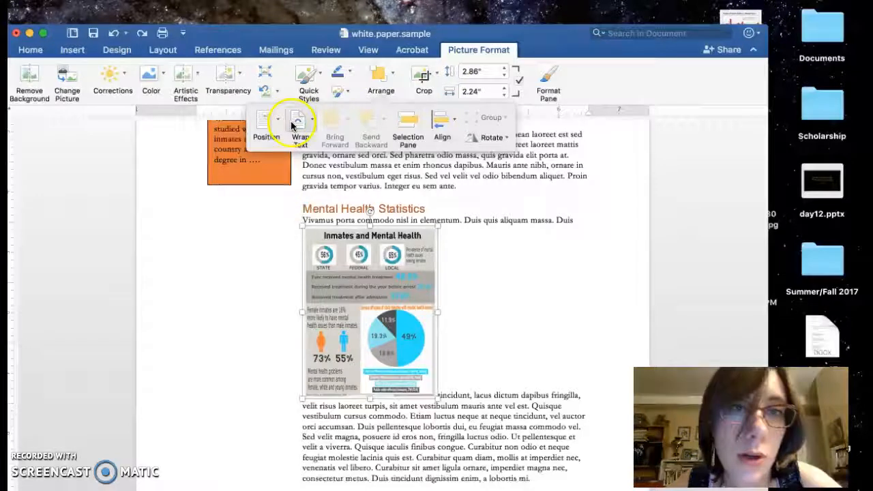
{"action": "left_click", "coordinate": [315, 125]}
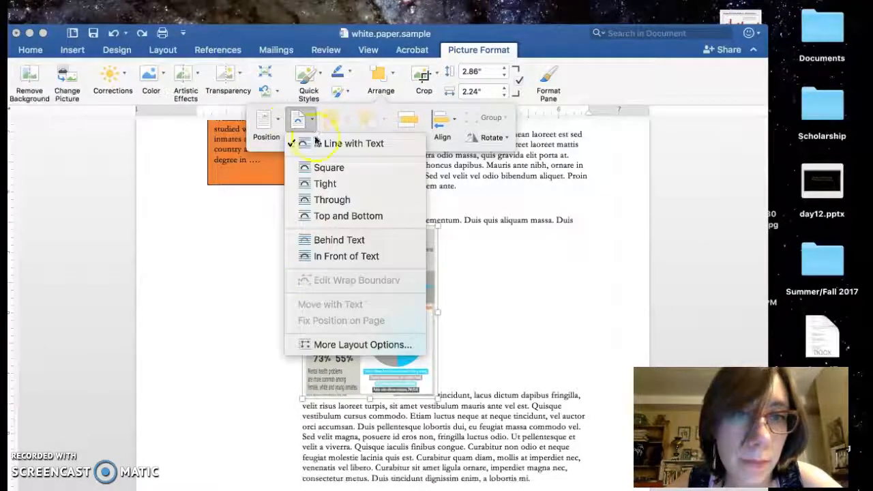
{"action": "left_click", "coordinate": [331, 255]}
{"action": "left_click_drag", "start_coordinate": [352, 285], "coordinate": [214, 266]}
{"action": "scroll", "coordinate": [215, 266], "scroll_direction": "up", "scroll_amount": 8}
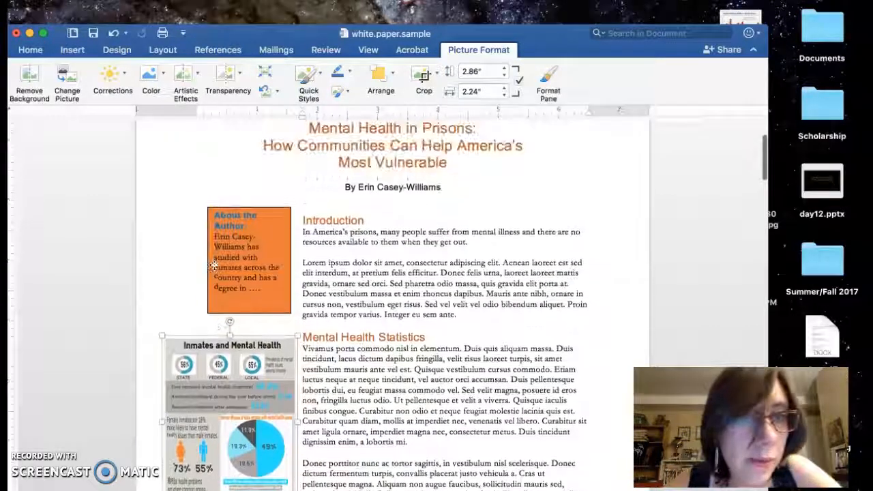
{"action": "scroll", "coordinate": [215, 265], "scroll_direction": "down", "scroll_amount": 8}
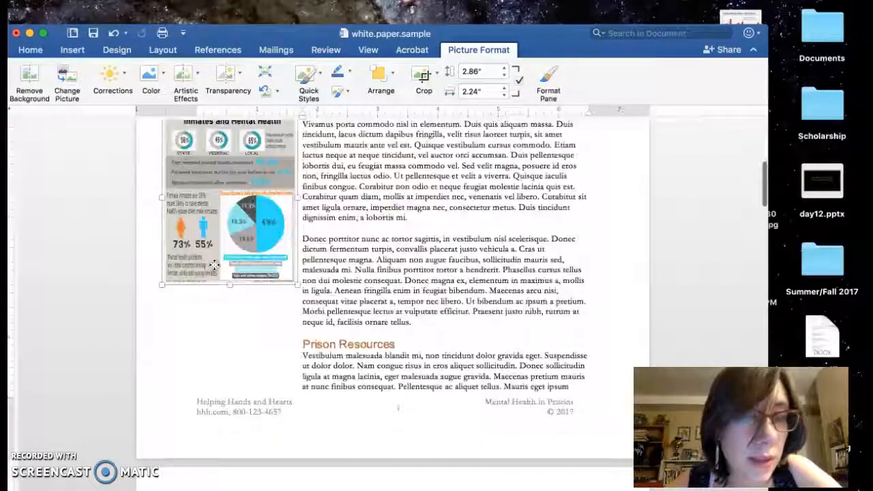
Scale the infographic down proportionally to about 1.76" wide by 2.25" high, and enlarge it again to about 2.24" by 2.86".
{"action": "left_click_drag", "start_coordinate": [162, 288], "coordinate": [206, 247]}
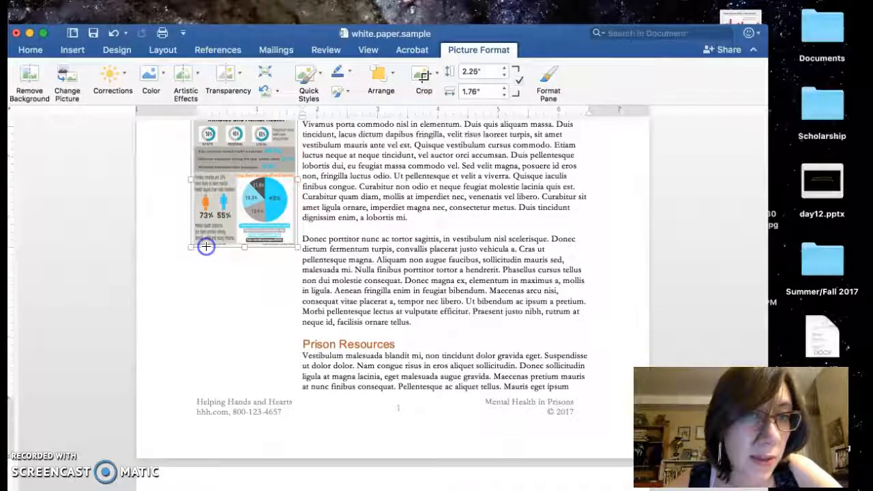
{"action": "scroll", "coordinate": [206, 246], "scroll_direction": "up", "scroll_amount": 5}
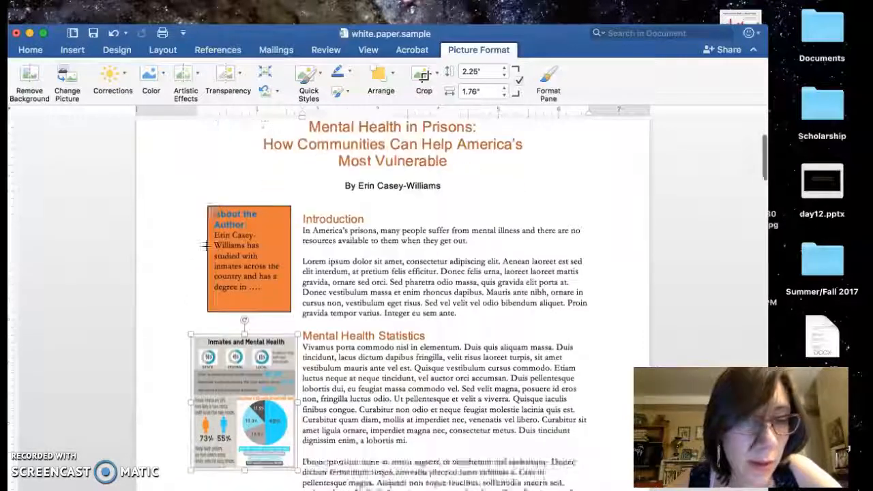
{"action": "scroll", "coordinate": [206, 246], "scroll_direction": "down", "scroll_amount": 3}
{"action": "left_click_drag", "start_coordinate": [191, 347], "coordinate": [164, 372]}
Move the infographic onto the right half of the Mental Health Statistics text and set its text wrapping to Tight.
{"action": "mouse_move", "coordinate": [225, 335]}
{"action": "left_mouse_down"}
{"action": "mouse_move", "coordinate": [536, 387]}
{"action": "mouse_move", "coordinate": [550, 367]}
{"action": "mouse_move", "coordinate": [517, 365]}
{"action": "left_mouse_up"}
{"action": "scroll", "coordinate": [551, 367], "scroll_direction": "up", "scroll_amount": 2}
{"action": "scroll", "coordinate": [552, 367], "scroll_direction": "down", "scroll_amount": 1}
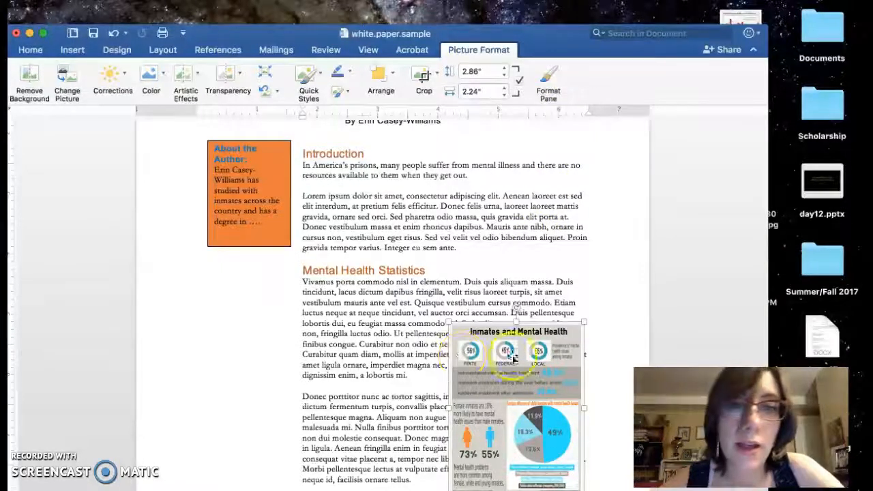
{"action": "left_click", "coordinate": [383, 81]}
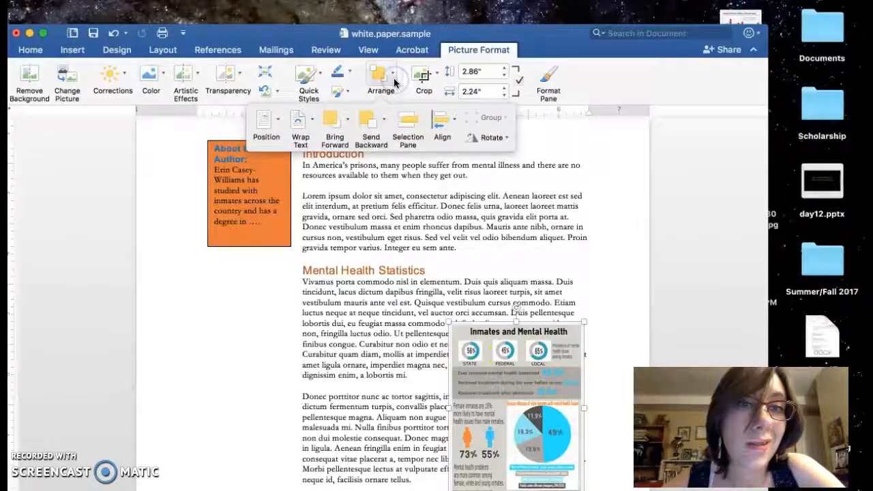
{"action": "left_click", "coordinate": [310, 123]}
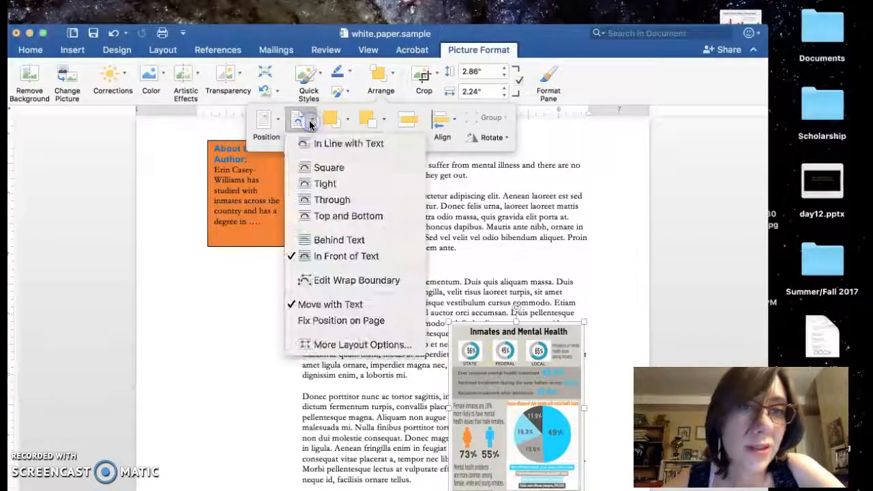
{"action": "left_click", "coordinate": [329, 185]}
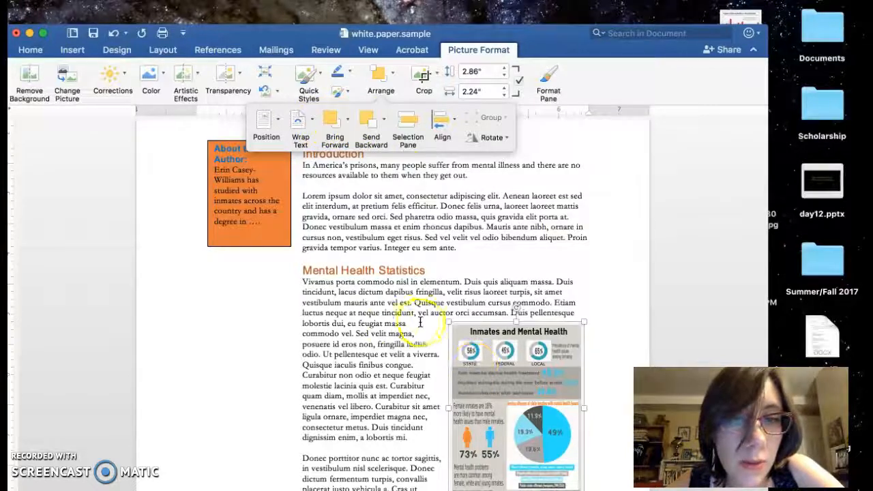
{"action": "scroll", "coordinate": [432, 475], "scroll_direction": "down", "scroll_amount": 5}
{"action": "scroll", "coordinate": [431, 474], "scroll_direction": "up", "scroll_amount": 2}
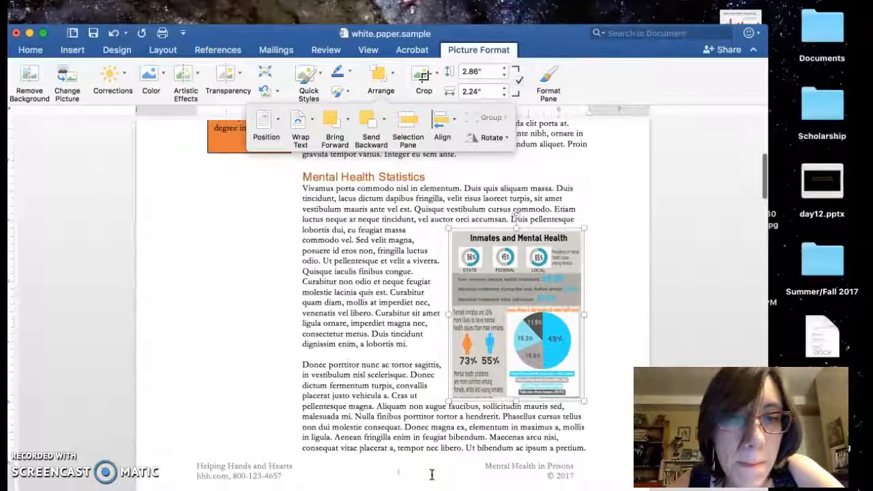
{"action": "scroll", "coordinate": [432, 475], "scroll_direction": "down", "scroll_amount": 1}
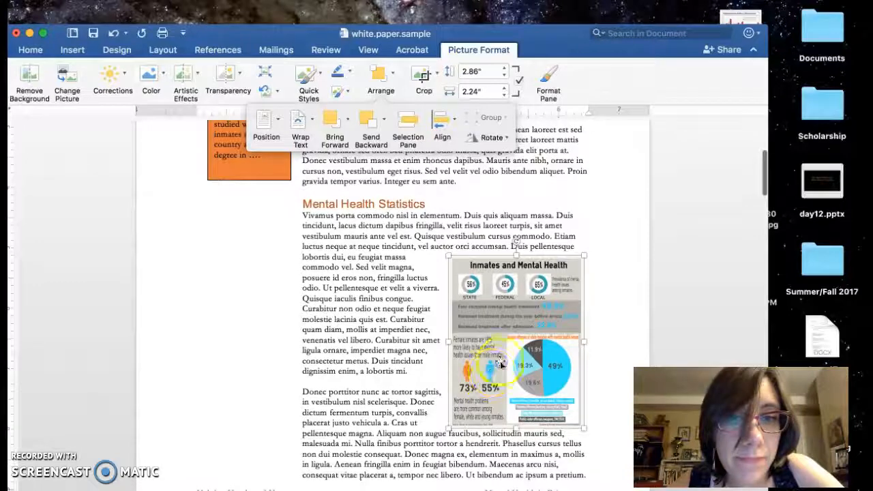
Move the infographic to the left edge of the Mental Health Statistics text and enlarge it proportionally to nearly reach the page footer.
{"action": "left_click_drag", "start_coordinate": [490, 361], "coordinate": [353, 354]}
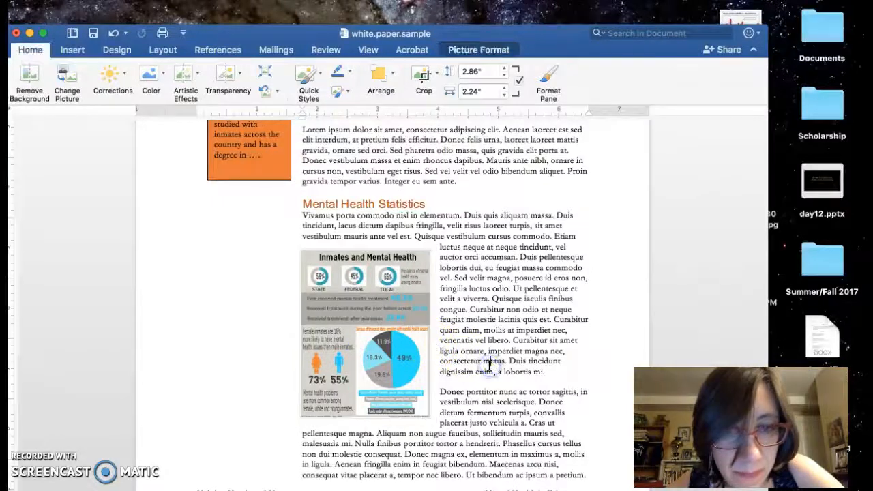
{"action": "left_click", "coordinate": [490, 366]}
{"action": "scroll", "coordinate": [490, 365], "scroll_direction": "down", "scroll_amount": 3}
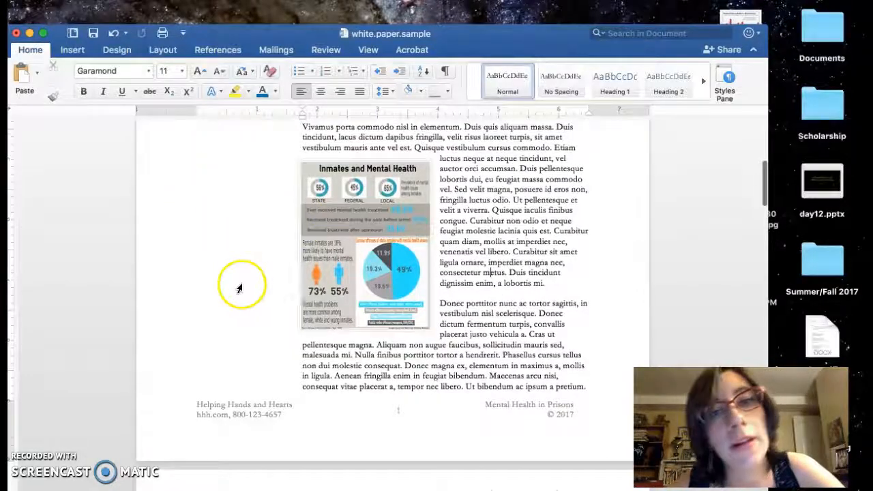
{"action": "left_click", "coordinate": [404, 272]}
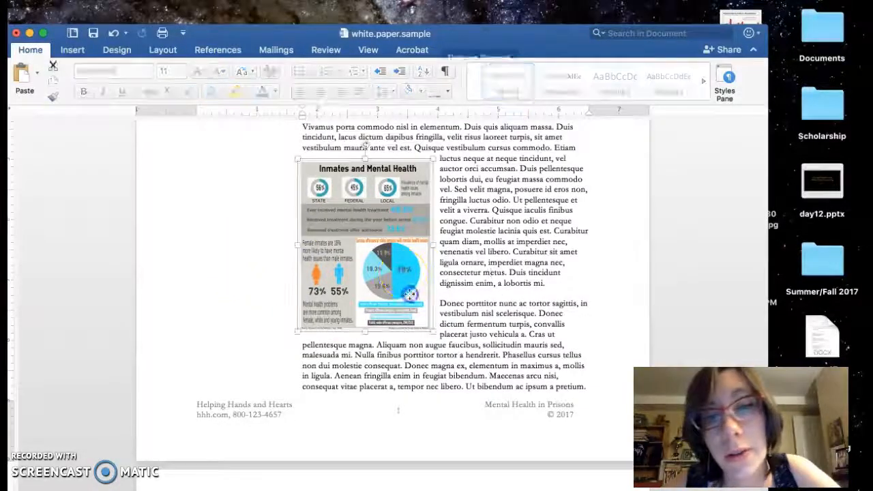
{"action": "left_click_drag", "start_coordinate": [434, 333], "coordinate": [472, 382]}
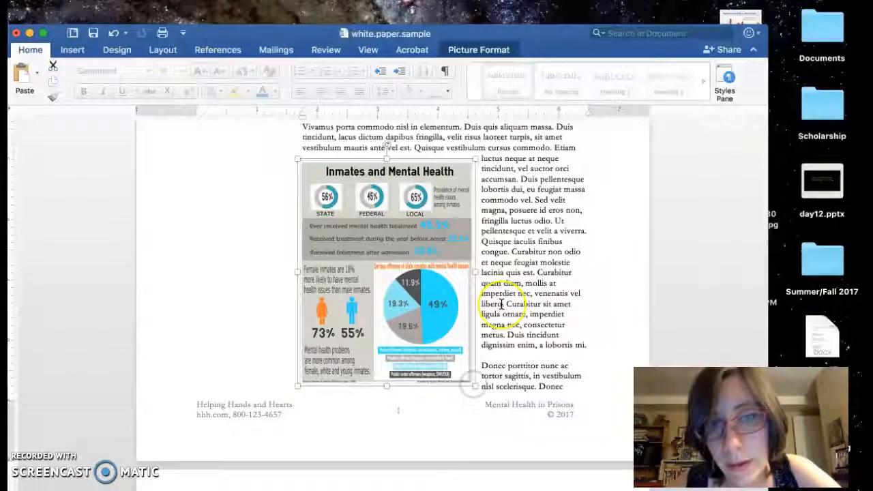
{"action": "scroll", "coordinate": [430, 318], "scroll_direction": "up", "scroll_amount": 5}
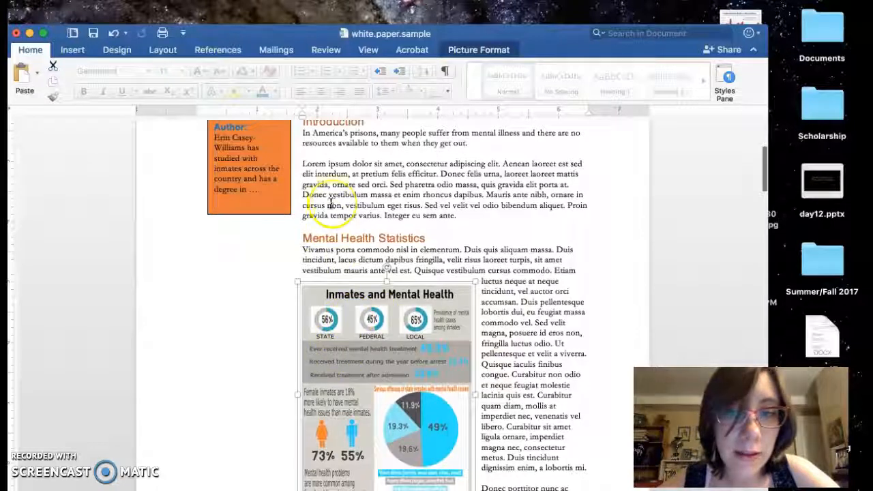
{"action": "left_click", "coordinate": [253, 280]}
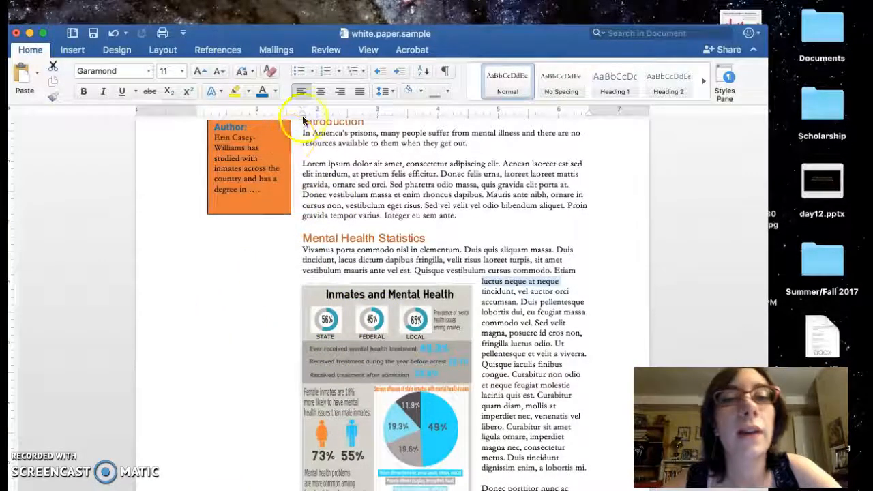
{"action": "mouse_move", "coordinate": [302, 116]}
{"action": "left_mouse_down"}
{"action": "mouse_move", "coordinate": [314, 117]}
{"action": "mouse_move", "coordinate": [301, 123]}
{"action": "left_mouse_up"}
{"action": "scroll", "coordinate": [358, 228], "scroll_direction": "up", "scroll_amount": 3}
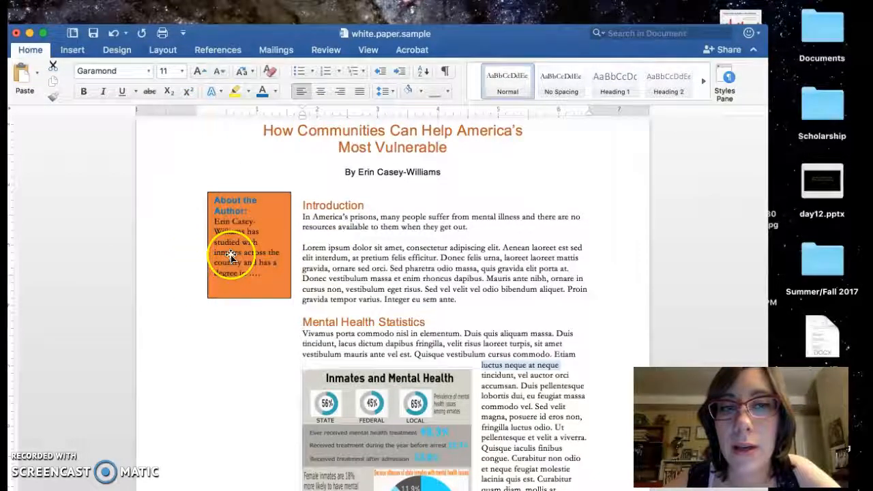
{"action": "scroll", "coordinate": [420, 191], "scroll_direction": "up", "scroll_amount": 1}
{"action": "scroll", "coordinate": [420, 191], "scroll_direction": "up", "scroll_amount": 3}
{"action": "scroll", "coordinate": [410, 194], "scroll_direction": "down", "scroll_amount": 5}
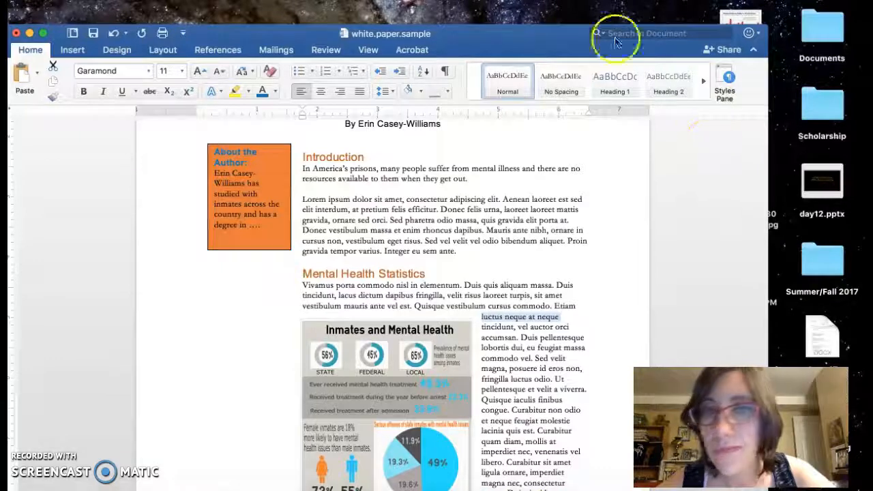
Preview images2.jpeg from the desktop and insert it into the Mental Health Statistics paragraph.
{"action": "left_click_drag", "start_coordinate": [519, 46], "coordinate": [434, 24]}
{"action": "left_click", "coordinate": [735, 101]}
{"action": "double_click", "coordinate": [735, 101]}
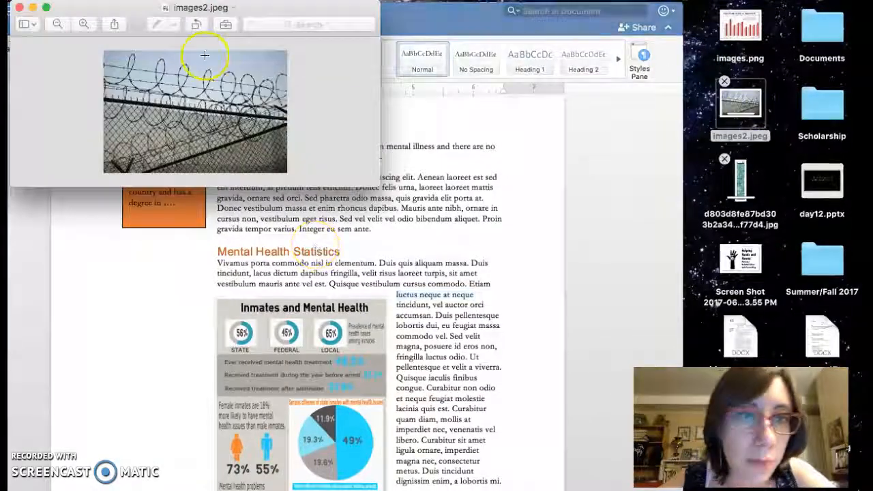
{"action": "left_click", "coordinate": [19, 10]}
{"action": "left_click_drag", "start_coordinate": [741, 108], "coordinate": [137, 310]}
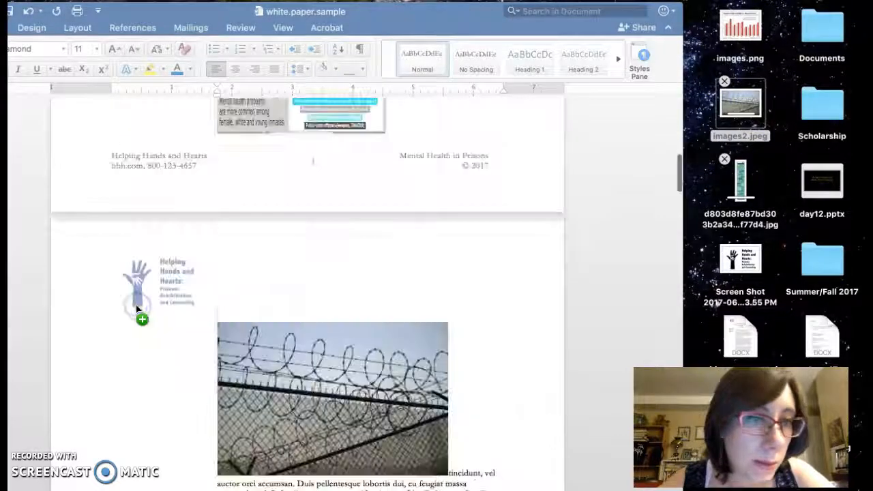
{"action": "left_click", "coordinate": [317, 230]}
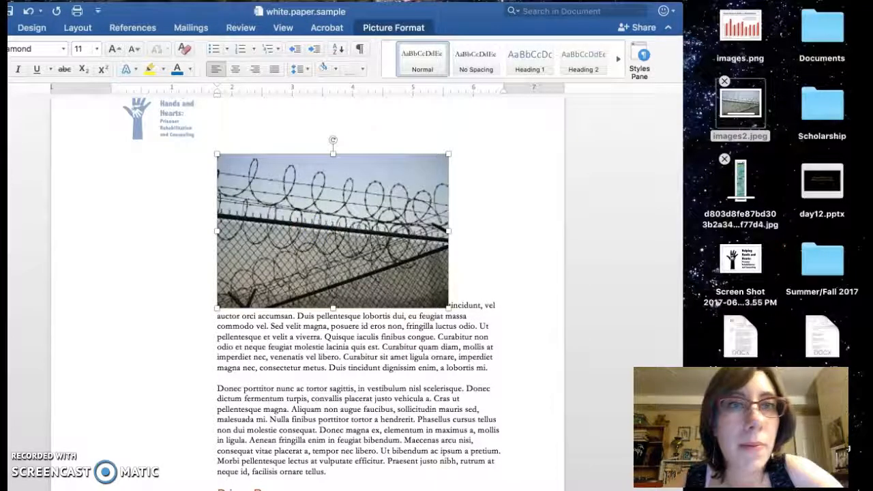
Start cropping the barbed-wire photo and examine the Crop to Shape and Aspect Ratio options.
{"action": "left_click", "coordinate": [392, 30]}
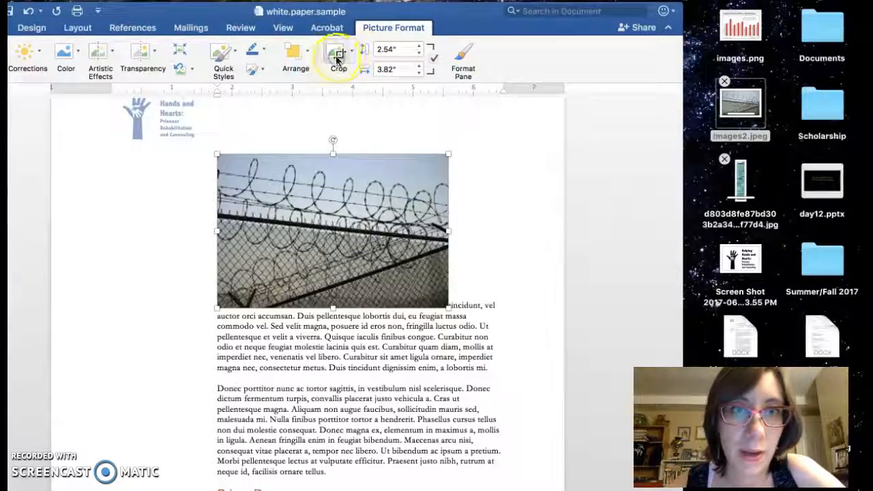
{"action": "left_click", "coordinate": [336, 58]}
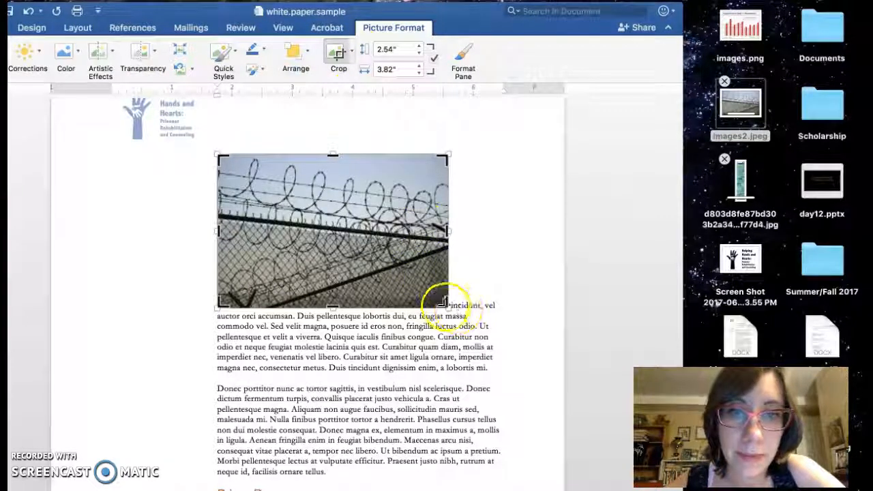
{"action": "mouse_move", "coordinate": [446, 305]}
{"action": "left_mouse_down"}
{"action": "mouse_move", "coordinate": [321, 294]}
{"action": "mouse_move", "coordinate": [447, 306]}
{"action": "left_mouse_up"}
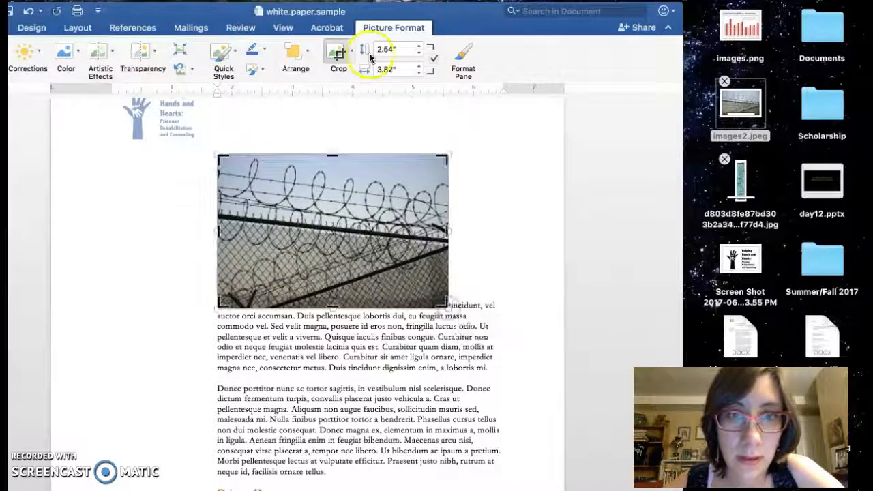
{"action": "left_click", "coordinate": [351, 58]}
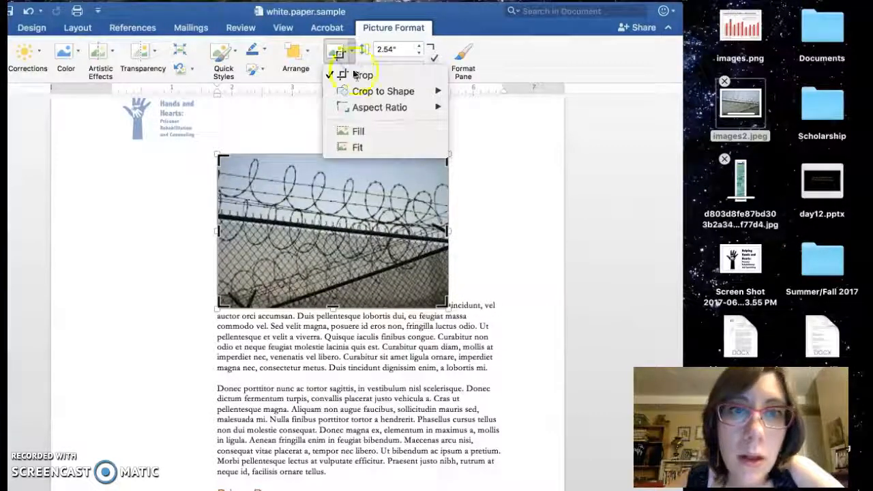
{"action": "mouse_move", "coordinate": [372, 93]}
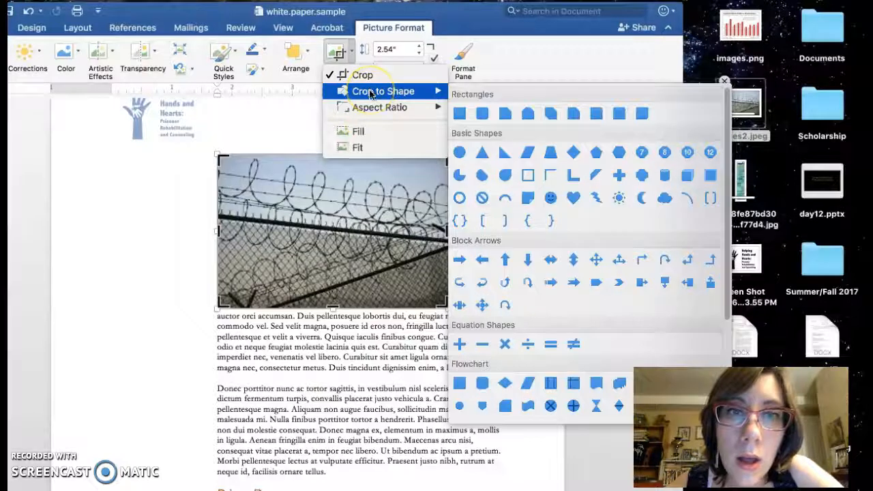
{"action": "left_click", "coordinate": [372, 109]}
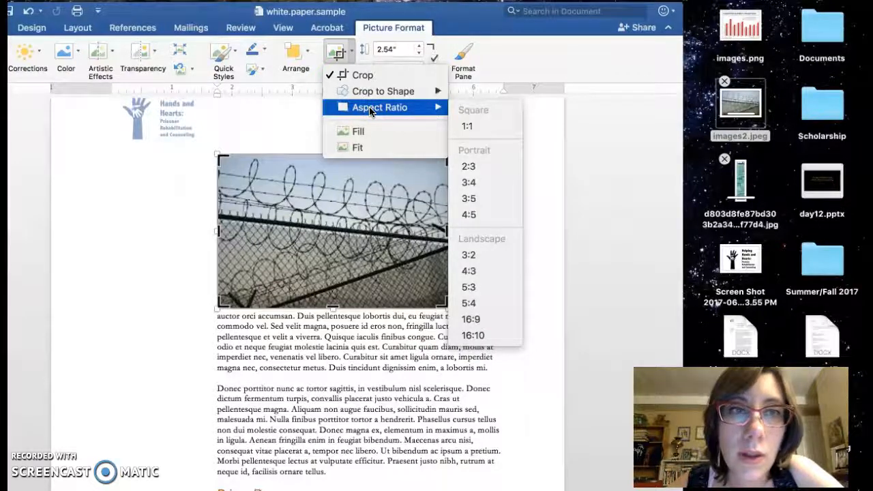
Scale the barbed-wire photo down proportionally to about 2.96" wide by 1.97" high.
{"action": "left_click", "coordinate": [355, 75]}
{"action": "left_click", "coordinate": [218, 155]}
{"action": "left_click_drag", "start_coordinate": [217, 155], "coordinate": [312, 196]}
{"action": "left_click", "coordinate": [337, 55]}
Crop the barbed-wire photo to the plain rectangle shape.
{"action": "left_click", "coordinate": [351, 56]}
{"action": "left_click", "coordinate": [359, 97]}
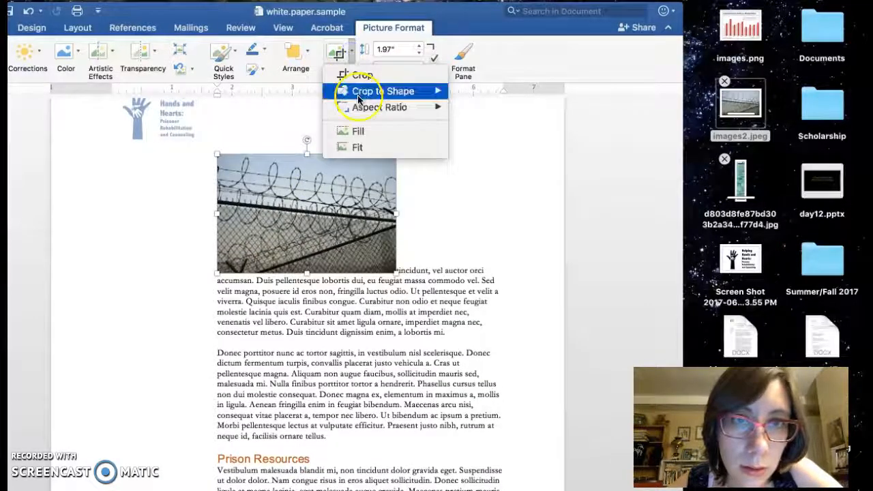
{"action": "left_click", "coordinate": [450, 102]}
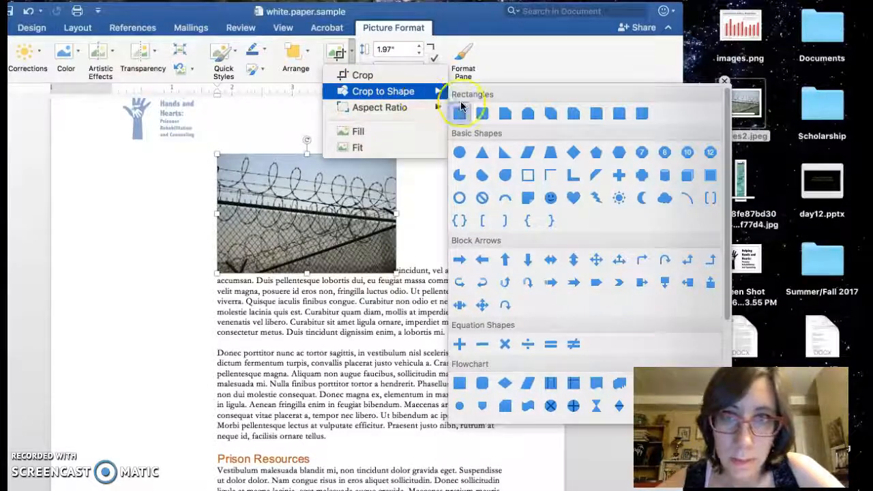
{"action": "left_click", "coordinate": [460, 109]}
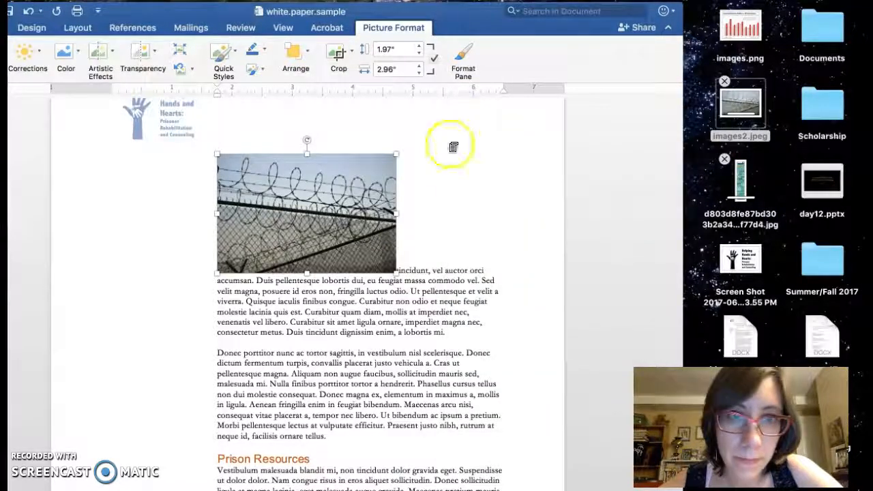
Scale the barbed-wire photo to about 1.83" high and crop away its right-hand part to about 1.17" wide.
{"action": "mouse_move", "coordinate": [395, 273]}
{"action": "left_mouse_down"}
{"action": "mouse_move", "coordinate": [308, 269]}
{"action": "mouse_move", "coordinate": [273, 240]}
{"action": "mouse_move", "coordinate": [383, 265]}
{"action": "left_mouse_up"}
{"action": "left_click", "coordinate": [352, 55]}
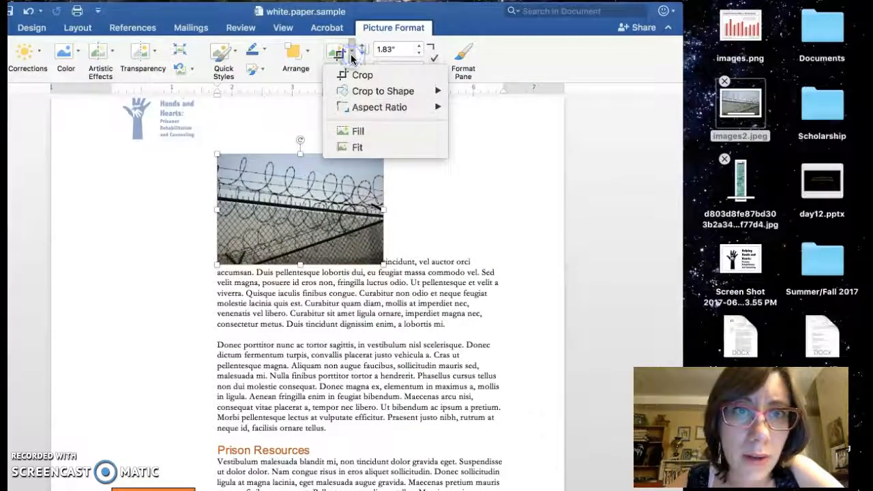
{"action": "left_click", "coordinate": [353, 135]}
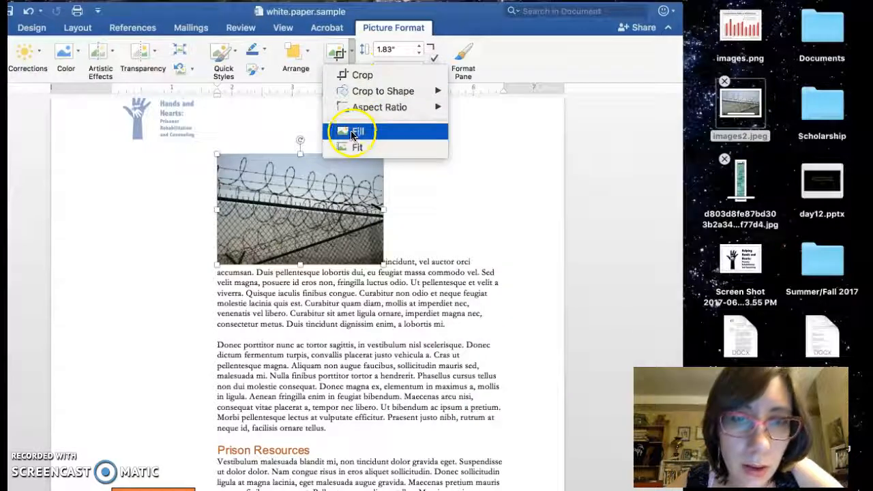
{"action": "left_click_drag", "start_coordinate": [380, 262], "coordinate": [288, 265]}
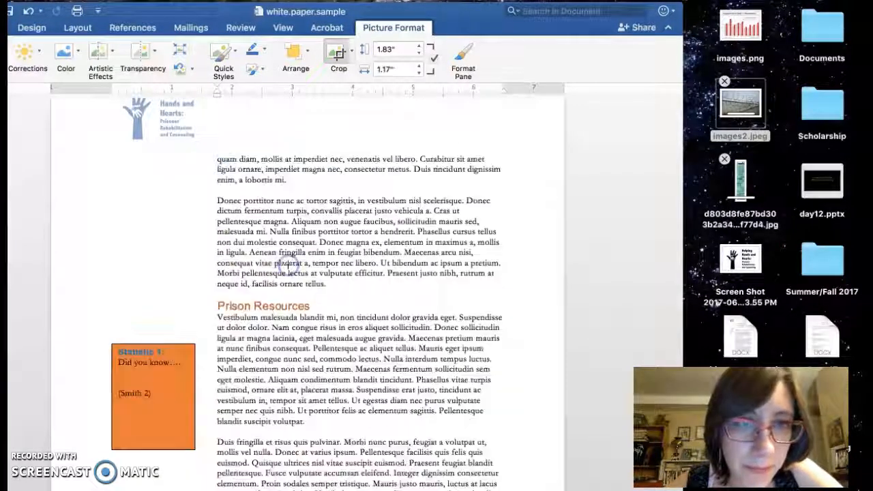
{"action": "scroll", "coordinate": [288, 264], "scroll_direction": "up", "scroll_amount": 10}
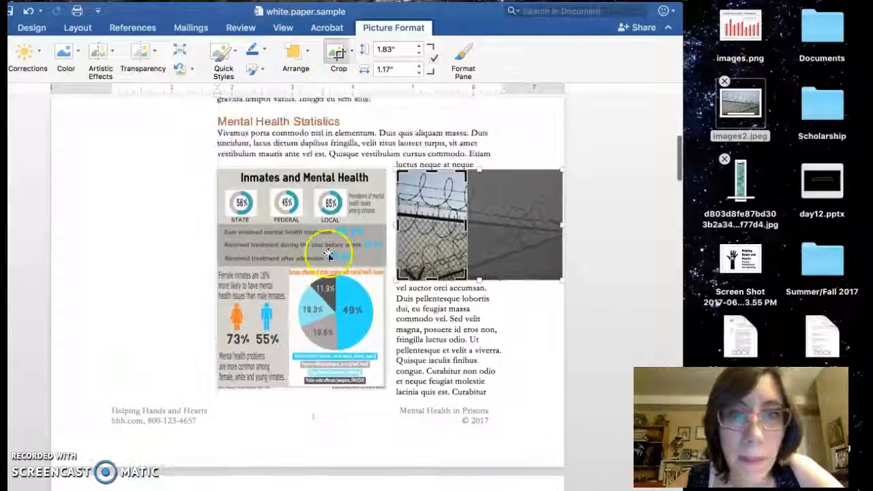
{"action": "left_click", "coordinate": [438, 244]}
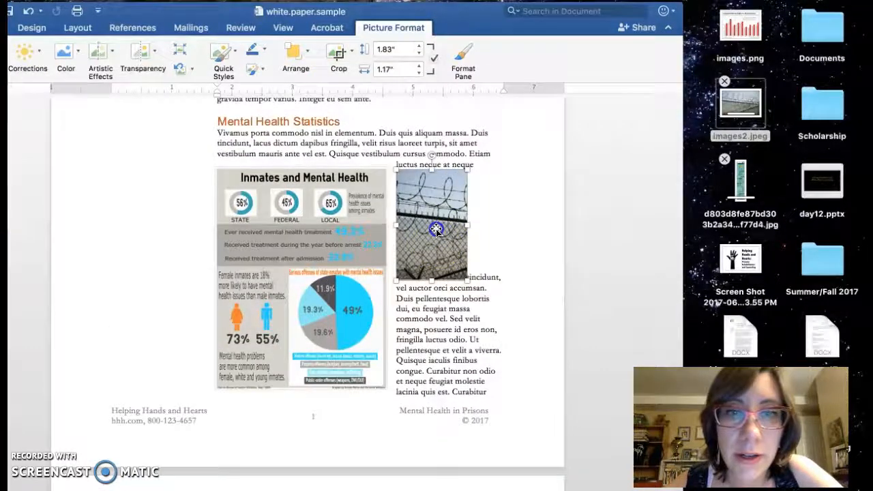
Set the barbed-wire photo's text wrapping to In Front of Text.
{"action": "left_click_drag", "start_coordinate": [317, 235], "coordinate": [153, 204]}
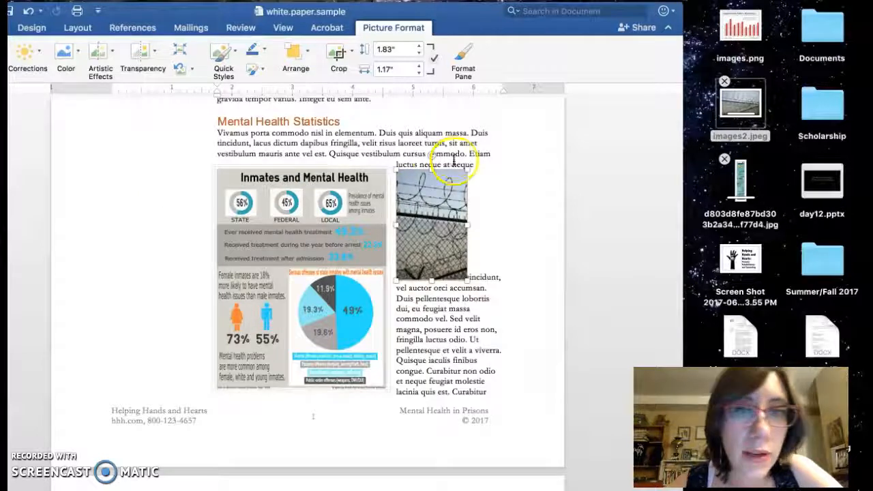
{"action": "left_click", "coordinate": [297, 55]}
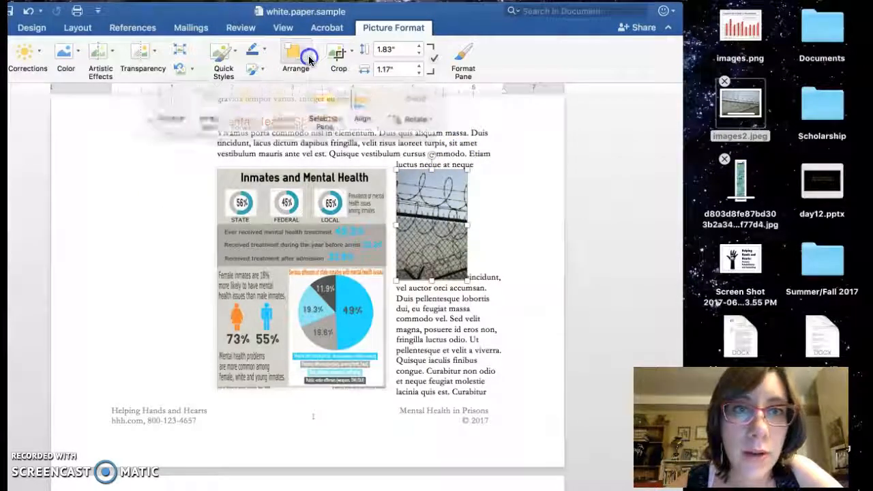
{"action": "left_click", "coordinate": [230, 100]}
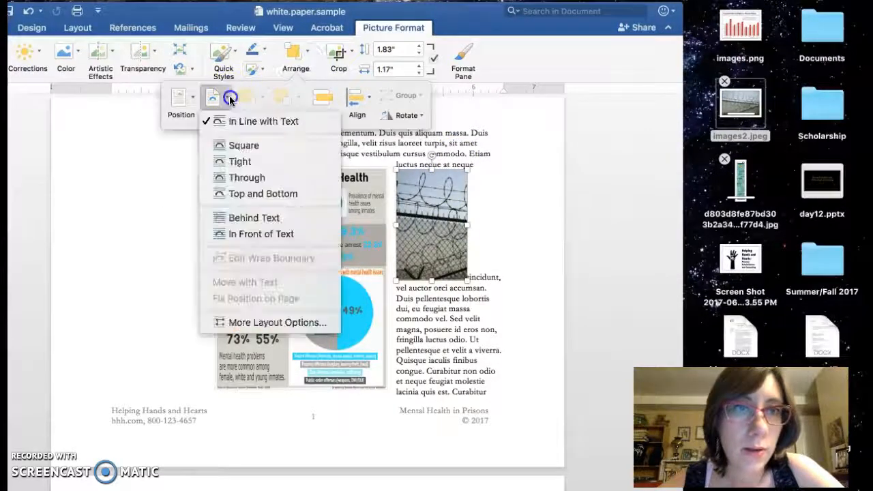
{"action": "left_click", "coordinate": [232, 234]}
Move the barbed-wire photo into the page's left margin below the About the Author box and enlarge it to about 2.15" high by 1.37" wide.
{"action": "left_click_drag", "start_coordinate": [402, 221], "coordinate": [121, 217]}
{"action": "scroll", "coordinate": [149, 222], "scroll_direction": "up", "scroll_amount": 5}
{"action": "left_click_drag", "start_coordinate": [153, 342], "coordinate": [154, 295]}
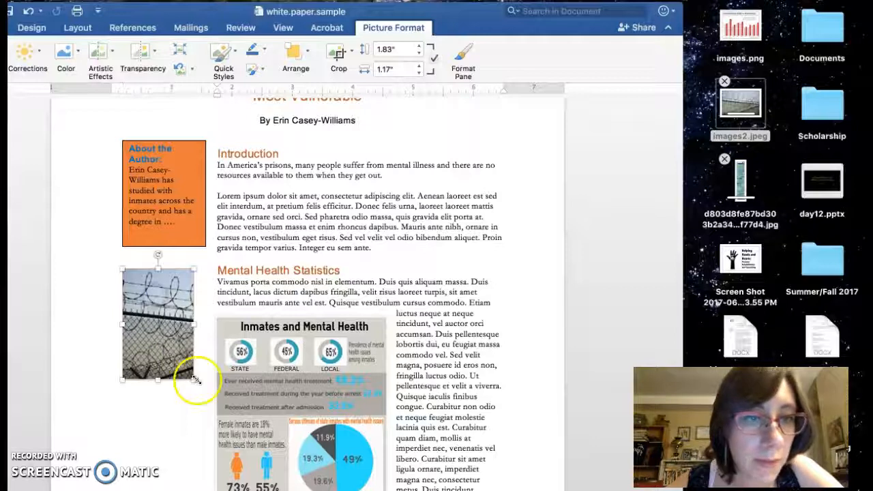
{"action": "left_click_drag", "start_coordinate": [195, 380], "coordinate": [206, 398]}
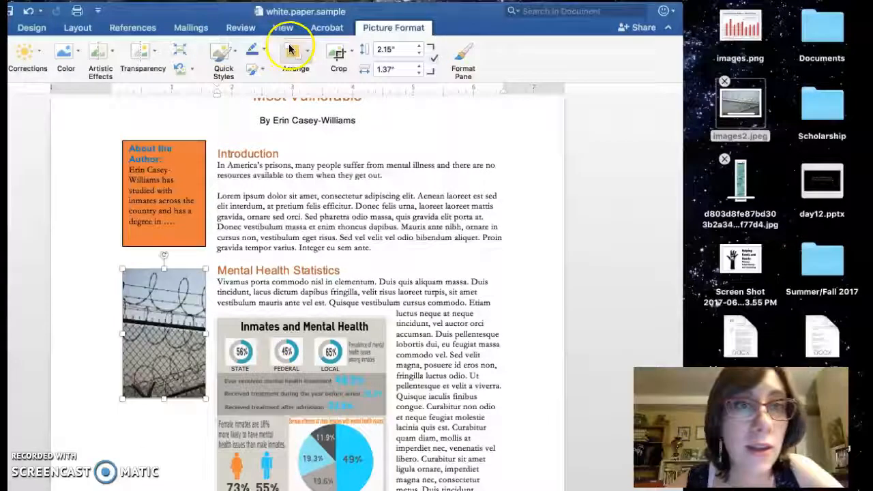
Try to draw a text box directly below the barbed-wire photo in the page's left margin.
{"action": "double_click", "coordinate": [117, 15]}
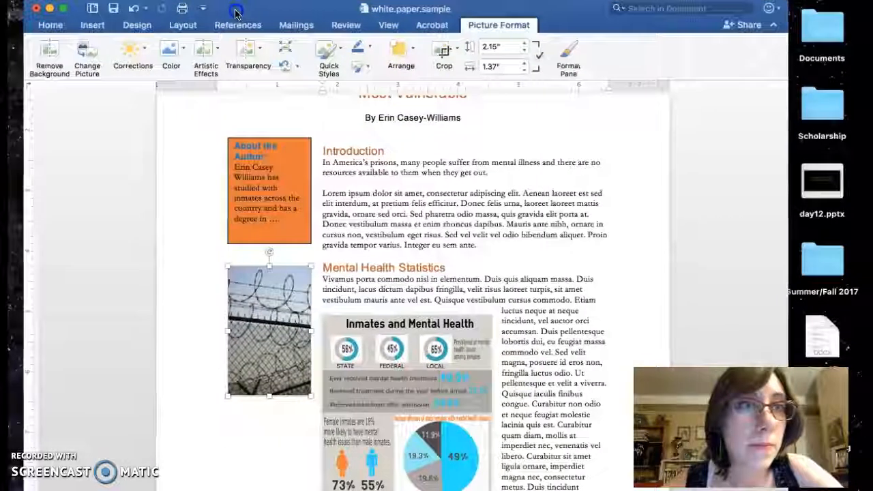
{"action": "left_click", "coordinate": [94, 28]}
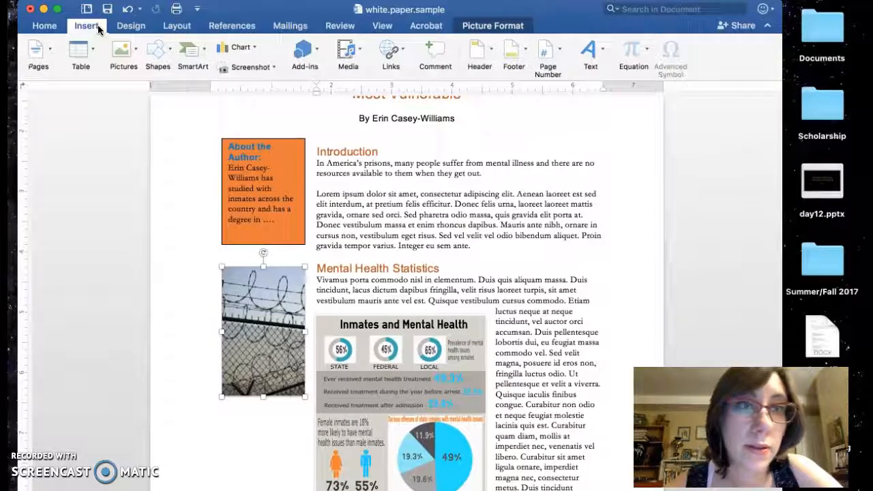
{"action": "left_click", "coordinate": [601, 55]}
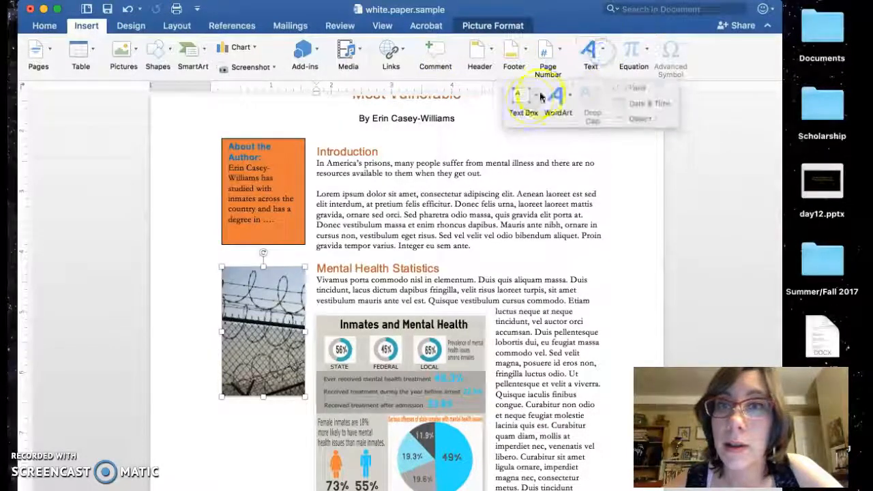
{"action": "left_click", "coordinate": [519, 99]}
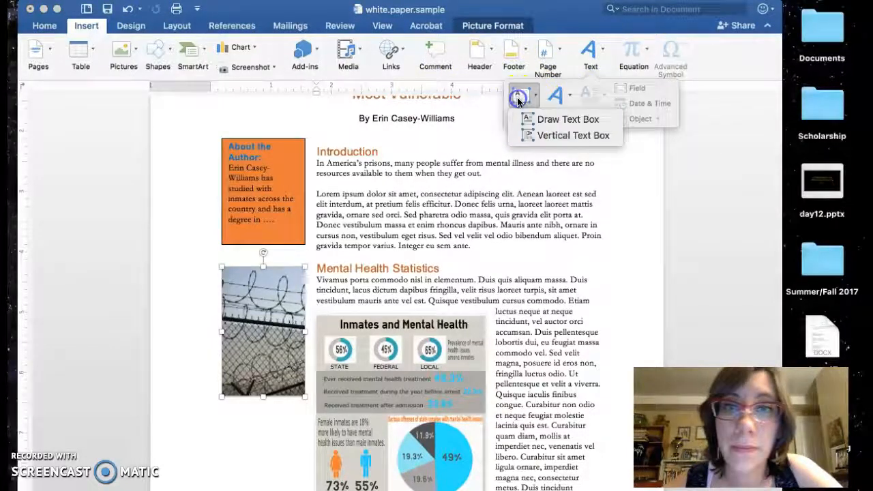
{"action": "left_click", "coordinate": [549, 120]}
{"action": "mouse_move", "coordinate": [222, 402]}
{"action": "left_mouse_down"}
{"action": "mouse_move", "coordinate": [275, 424]}
{"action": "mouse_move", "coordinate": [291, 422]}
{"action": "mouse_move", "coordinate": [307, 450]}
{"action": "left_mouse_up"}
{"action": "left_click", "coordinate": [259, 341]}
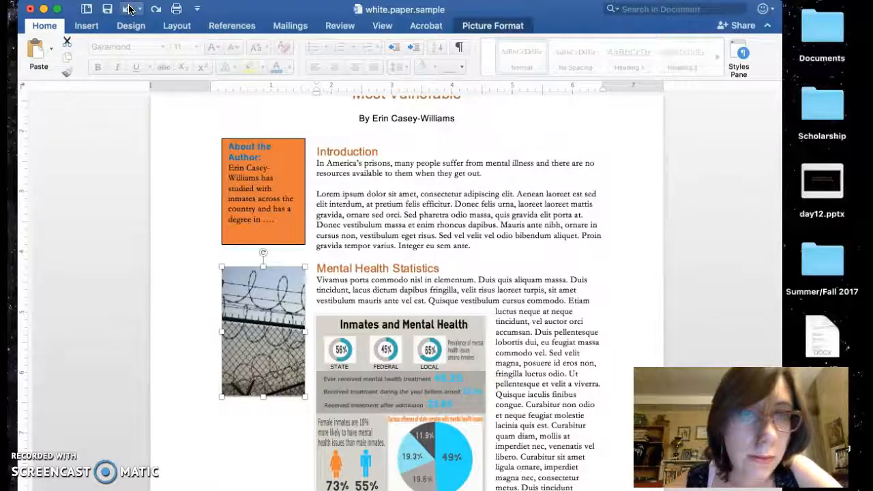
Start inserting a new text box for the barbed-wire photo.
{"action": "left_click", "coordinate": [93, 28]}
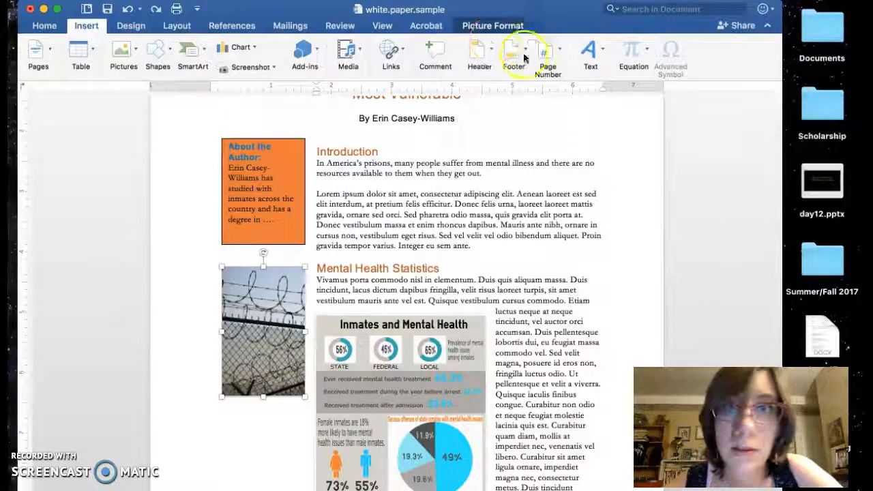